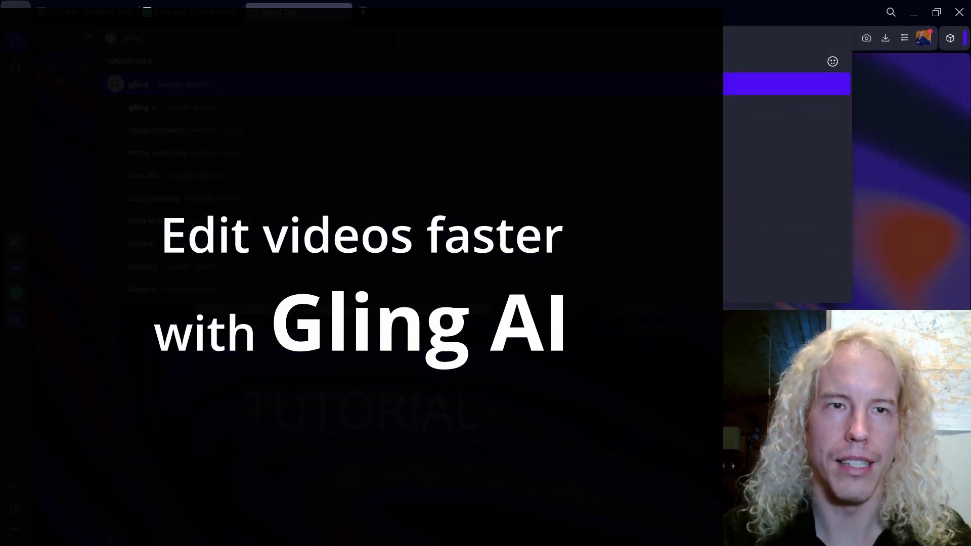
- Search 'gling ai' in Opera and open the official gling.ai website
{"action": "left_click", "coordinate": [234, 107]}
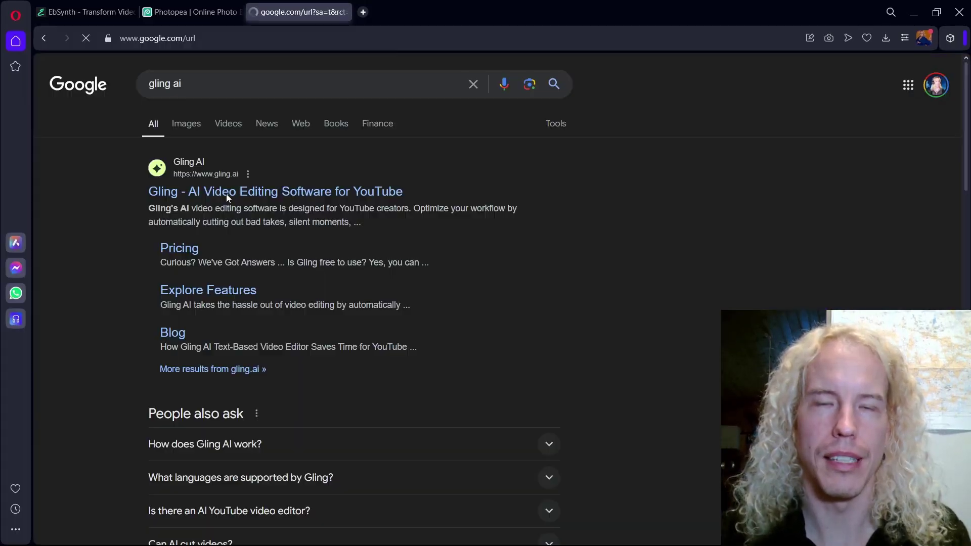
{"action": "left_click", "coordinate": [227, 193]}
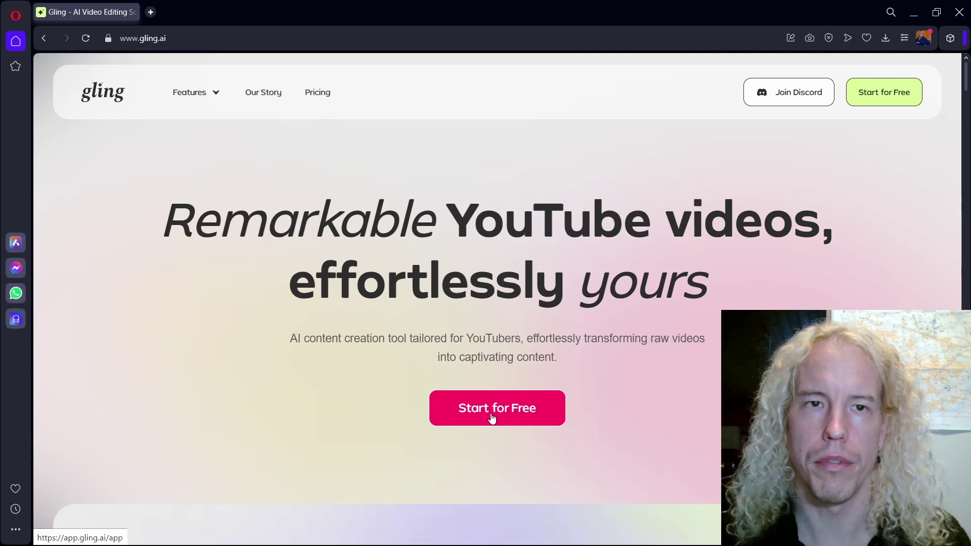
{"action": "scroll", "coordinate": [413, 270], "scroll_direction": "down", "scroll_amount": 15}
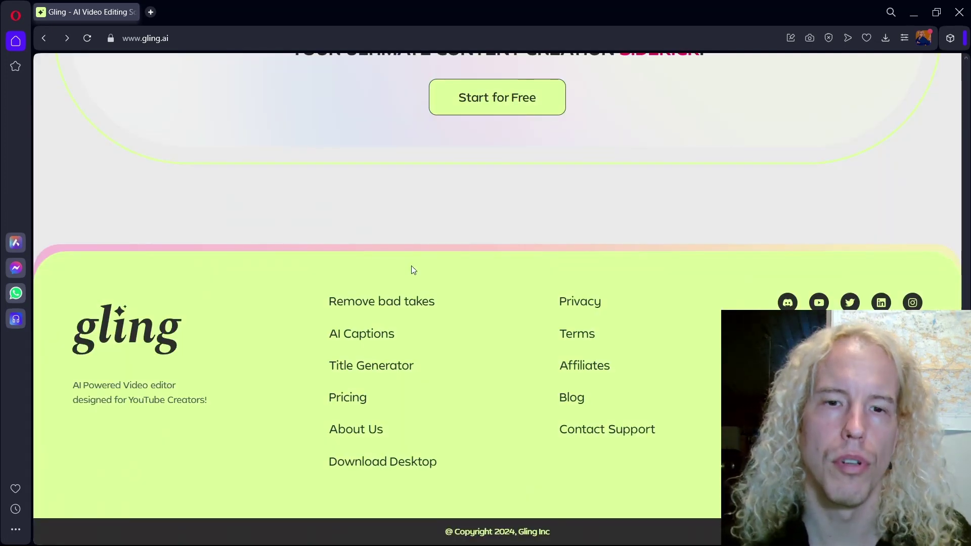
- Download the Windows desktop installer and run Gling-setup.exe from the downloads panel
{"action": "left_click", "coordinate": [377, 462]}
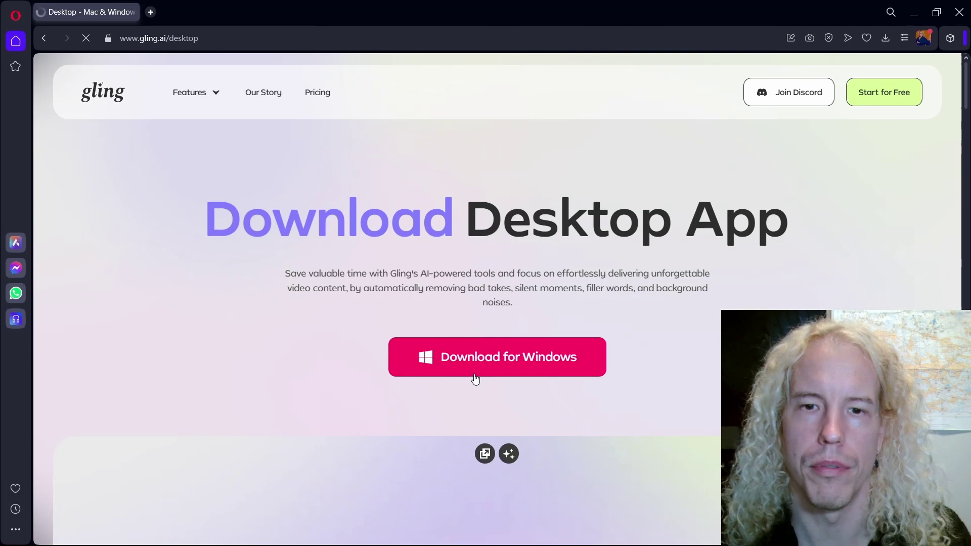
{"action": "left_click", "coordinate": [476, 379]}
{"action": "left_click", "coordinate": [685, 118]}
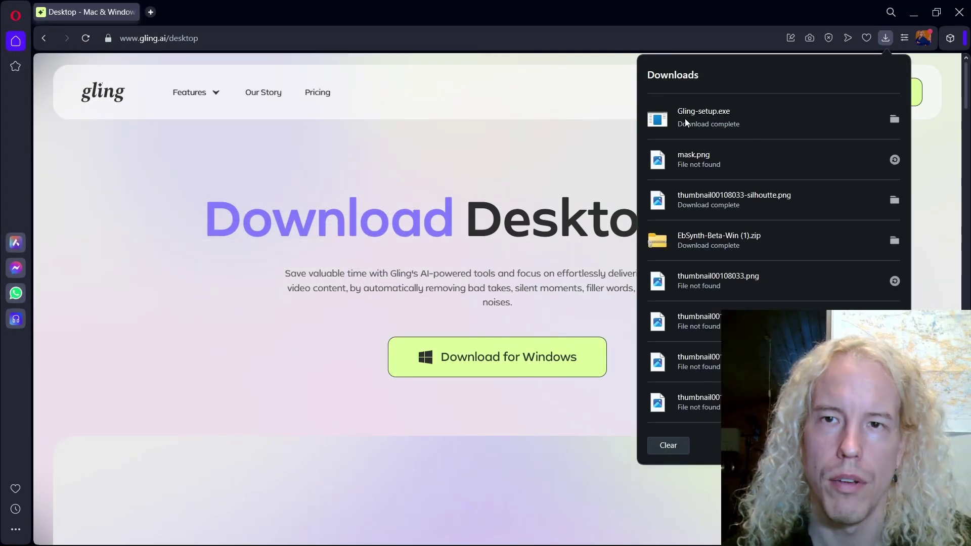
{"action": "left_click", "coordinate": [686, 122]}
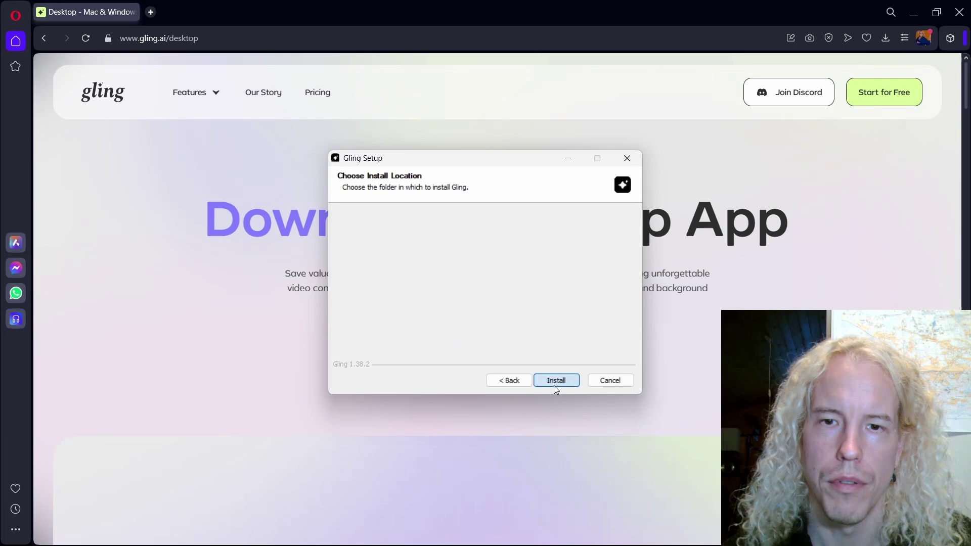
- Install Gling in the chosen folder, launch it, and begin creating an account
{"action": "left_click", "coordinate": [555, 386]}
{"action": "left_click", "coordinate": [554, 385]}
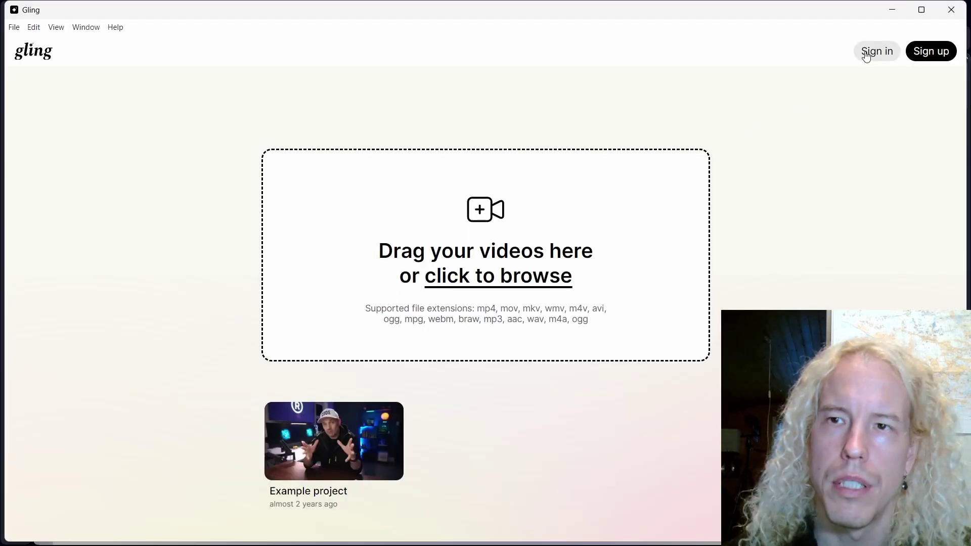
{"action": "left_click", "coordinate": [935, 56]}
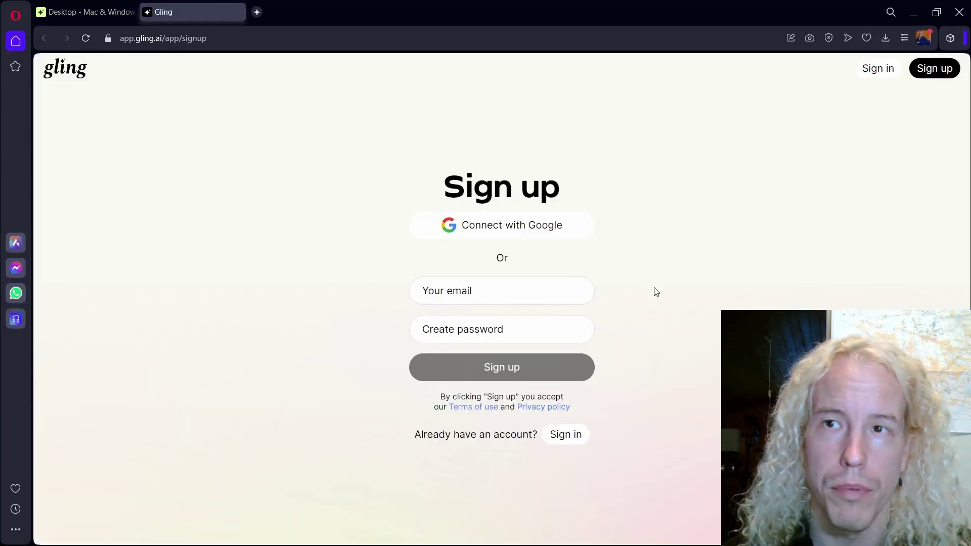
- Sign in to Gling with a Google account and answer the survey as Video editor
{"action": "key", "text": "alt+Tab"}
{"action": "left_click", "coordinate": [889, 55]}
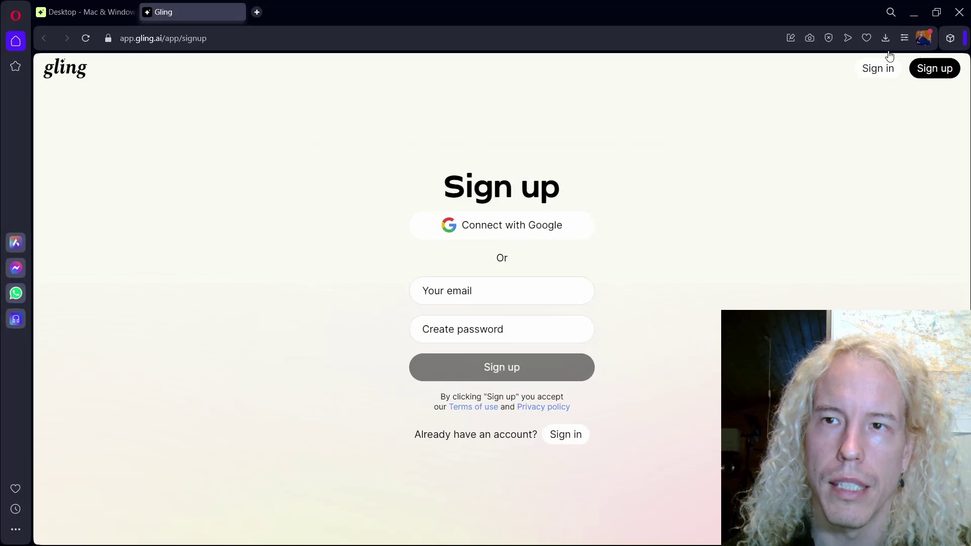
{"action": "left_click", "coordinate": [484, 265]}
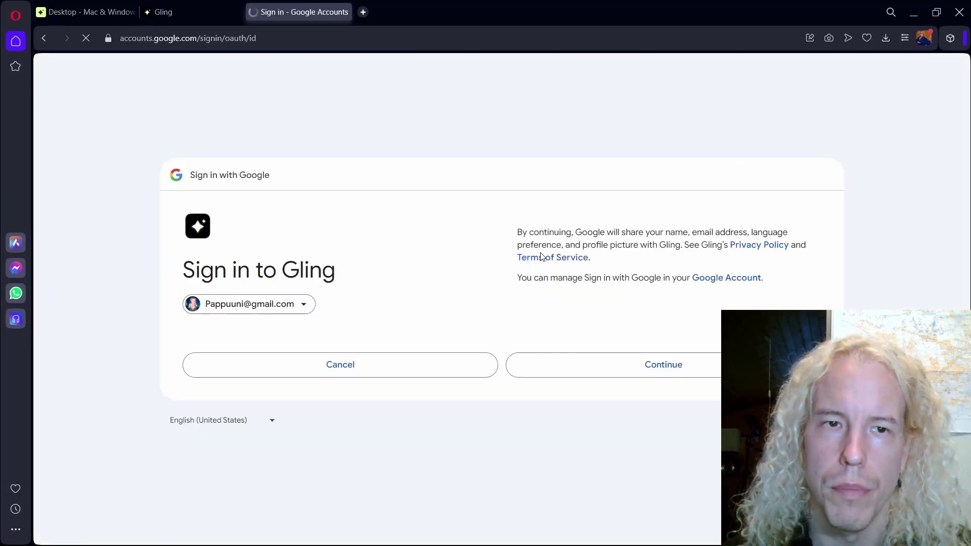
{"action": "left_click", "coordinate": [596, 364]}
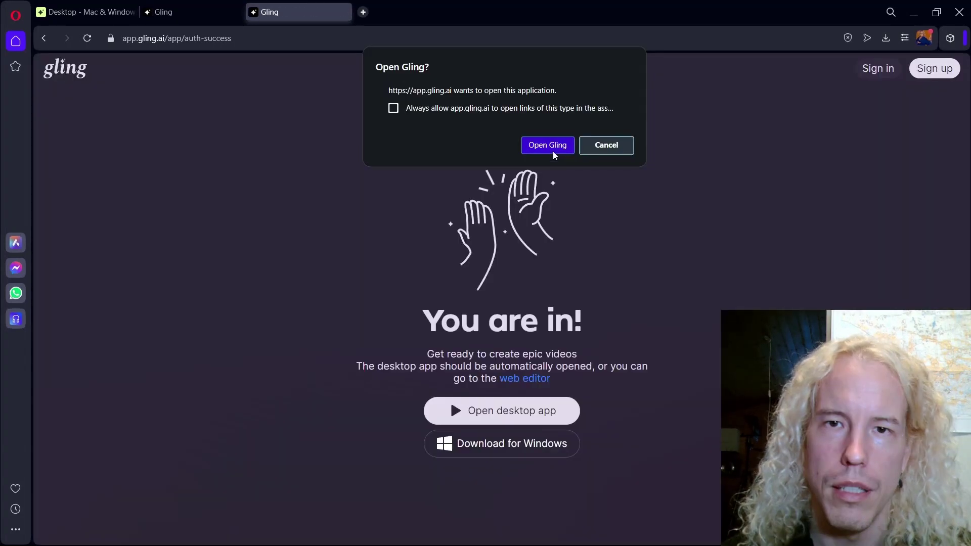
{"action": "left_click", "coordinate": [549, 144]}
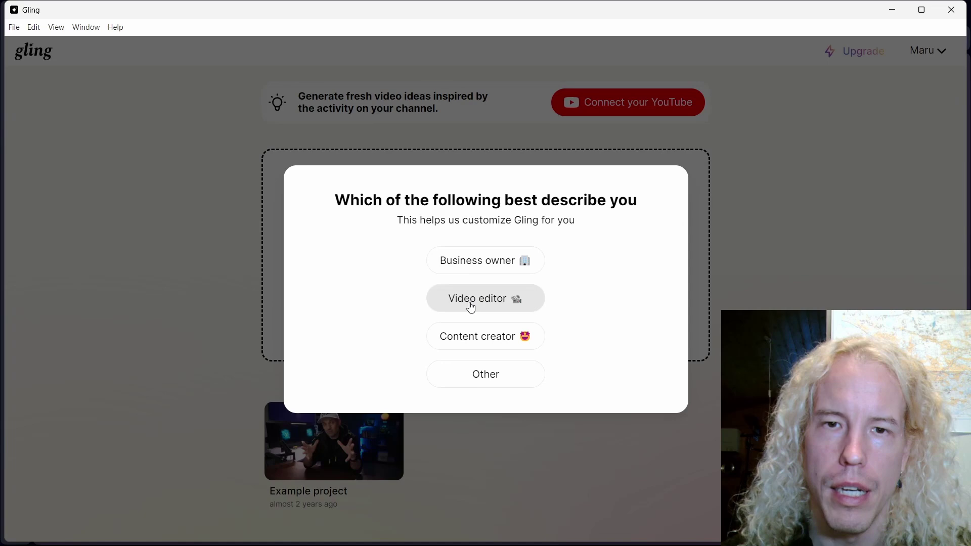
{"action": "left_click", "coordinate": [470, 308]}
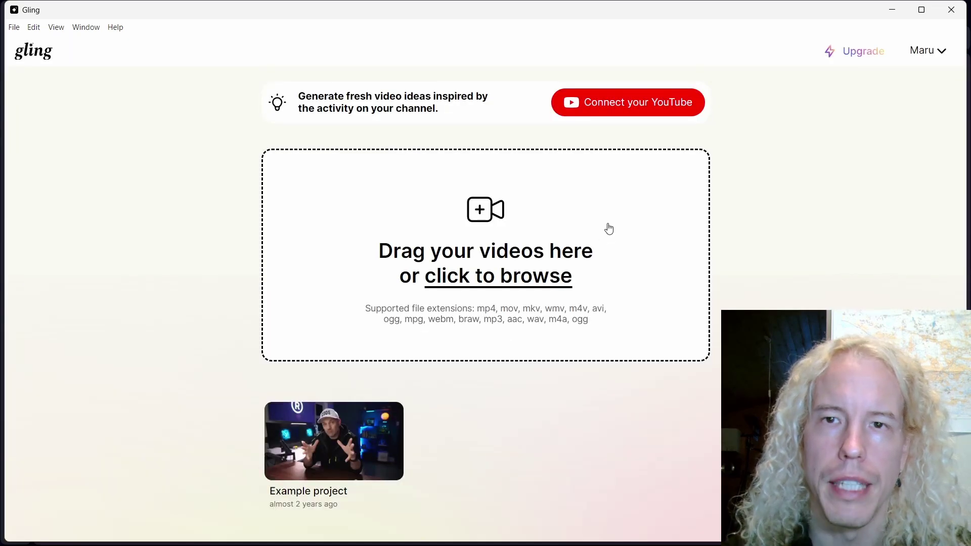
- Connect the YouTube channel via the Google account, generate three video ideas, then dismiss them
{"action": "left_click", "coordinate": [620, 102]}
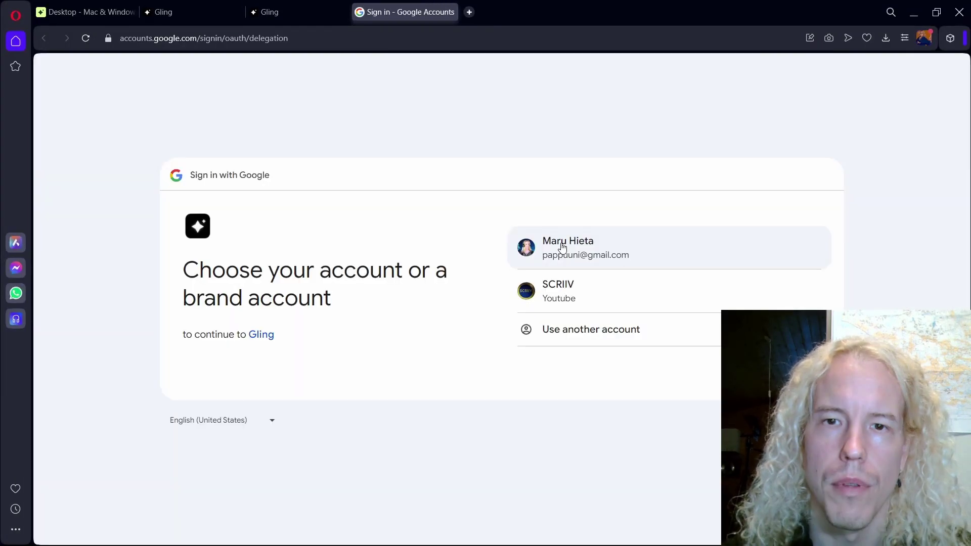
{"action": "left_click", "coordinate": [581, 251]}
{"action": "key", "text": "alt+Tab"}
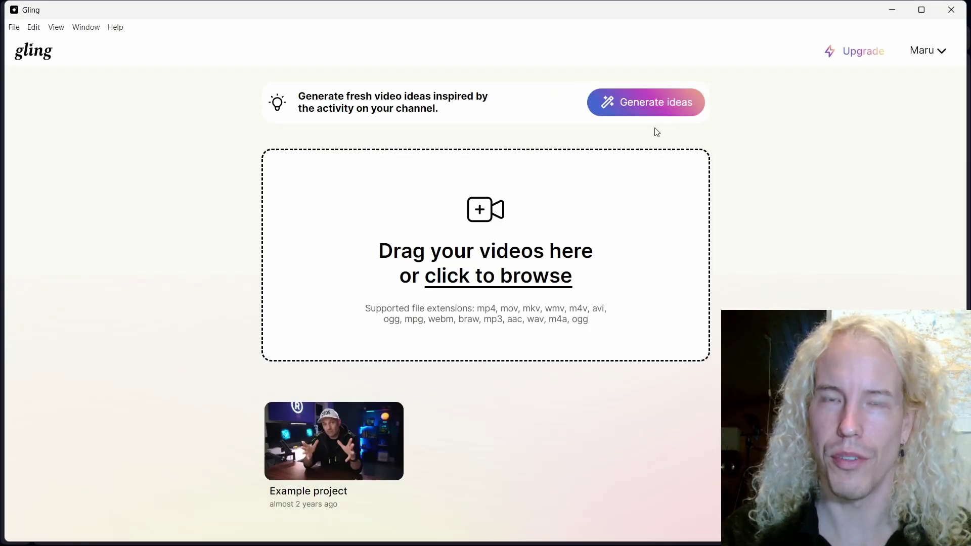
{"action": "left_click", "coordinate": [617, 107]}
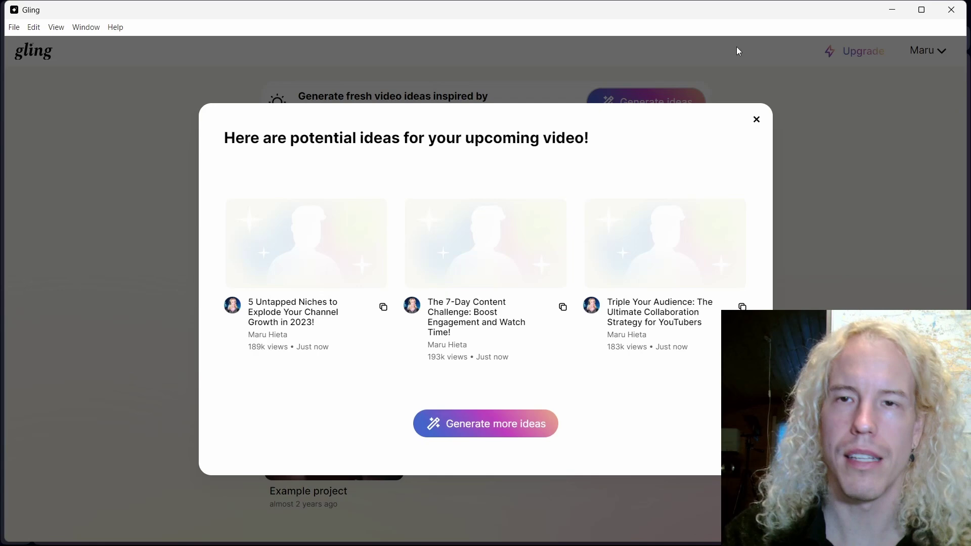
{"action": "left_click", "coordinate": [757, 120]}
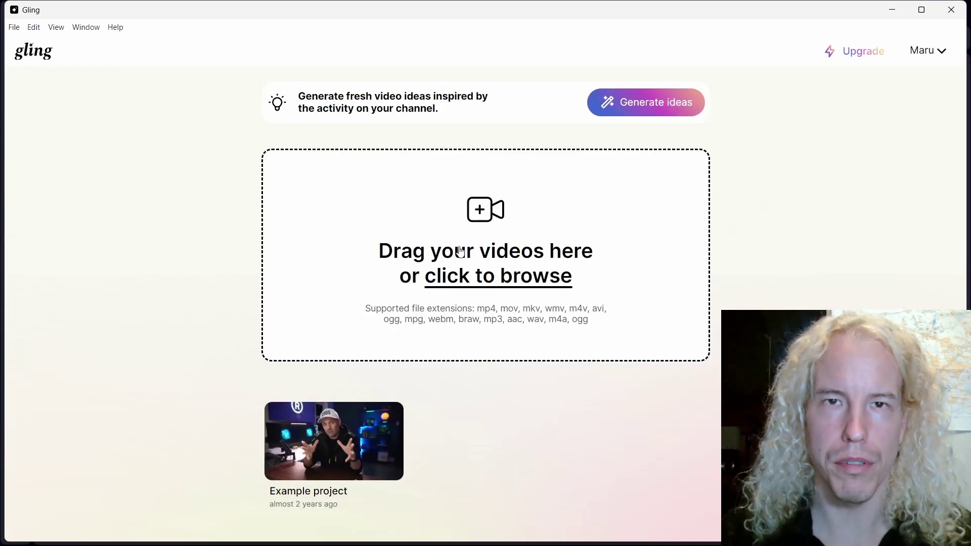
{"action": "key", "text": "alt+Tab"}
{"action": "key", "text": "alt+Tab"}
{"action": "key", "text": "alt+Tab"}
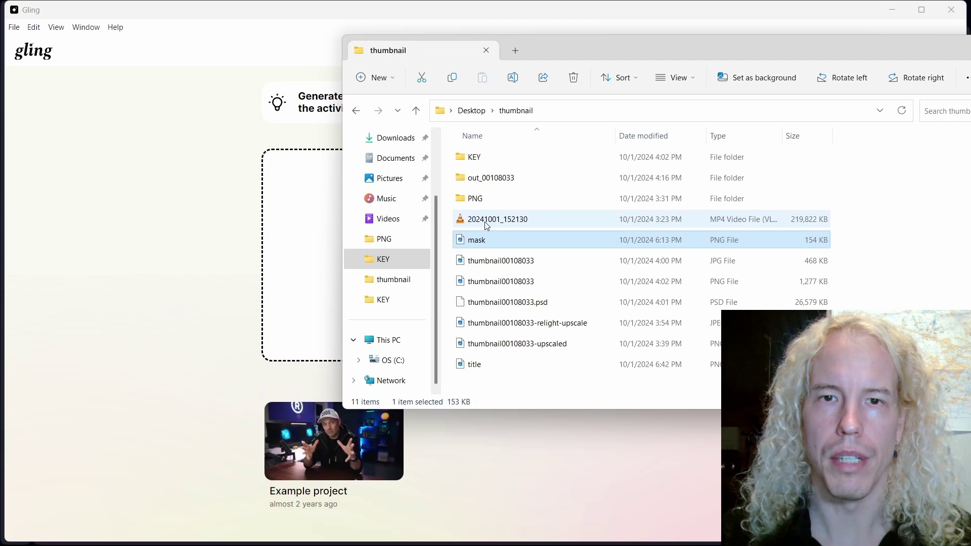
{"action": "left_click", "coordinate": [483, 220]}
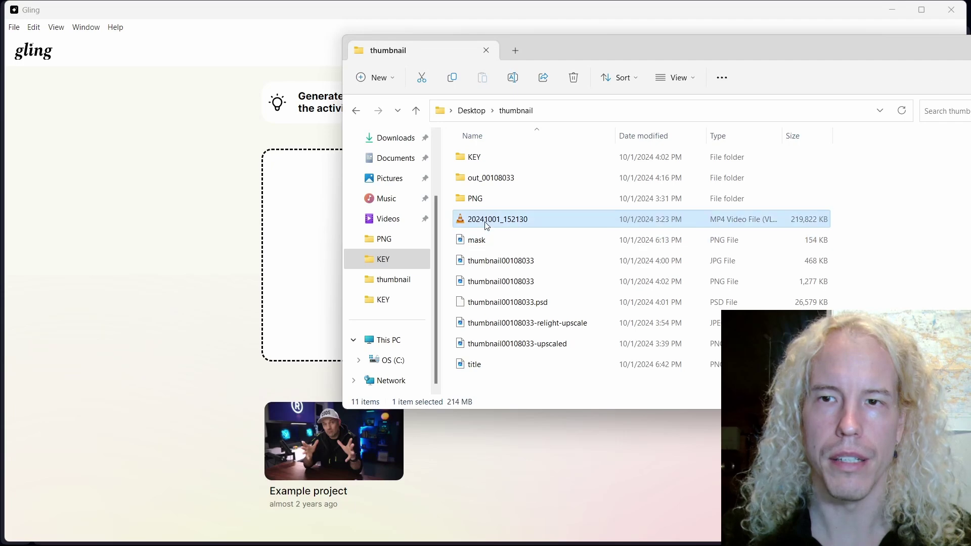
{"action": "left_click", "coordinate": [395, 362]}
{"action": "left_click", "coordinate": [392, 222]}
{"action": "left_click_drag", "start_coordinate": [817, 263], "coordinate": [302, 270]}
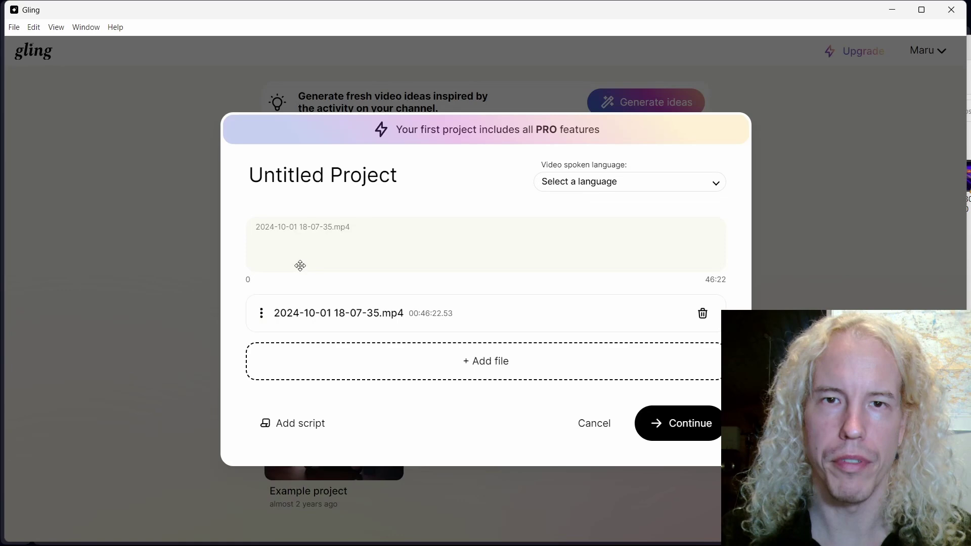
- Title the project 'Thumbnail tutorial edit', set spoken language to English, and skip adding a script
{"action": "key", "text": "ctrl+a"}
{"action": "type", "text": "Thumbn"}
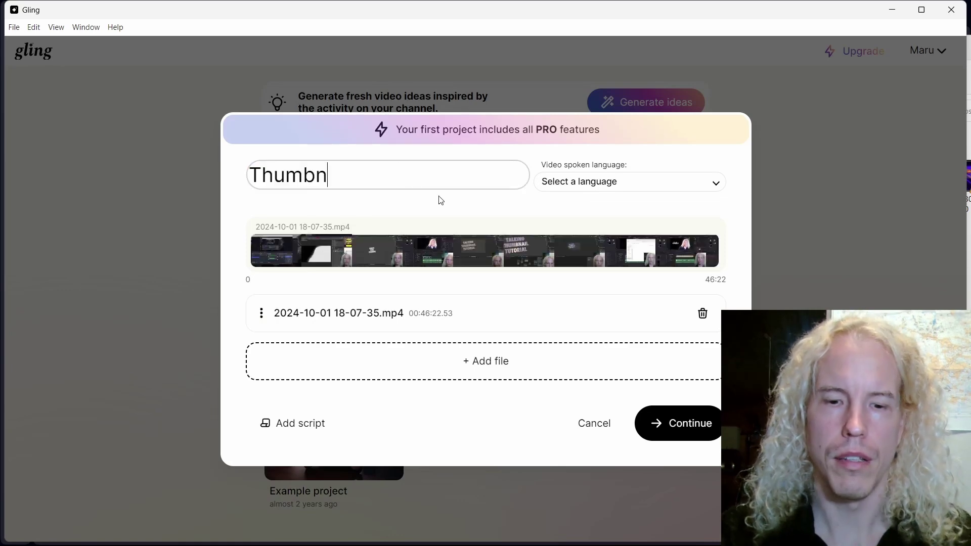
{"action": "type", "text": "ail tutorial edit"}
{"action": "left_click", "coordinate": [587, 182]}
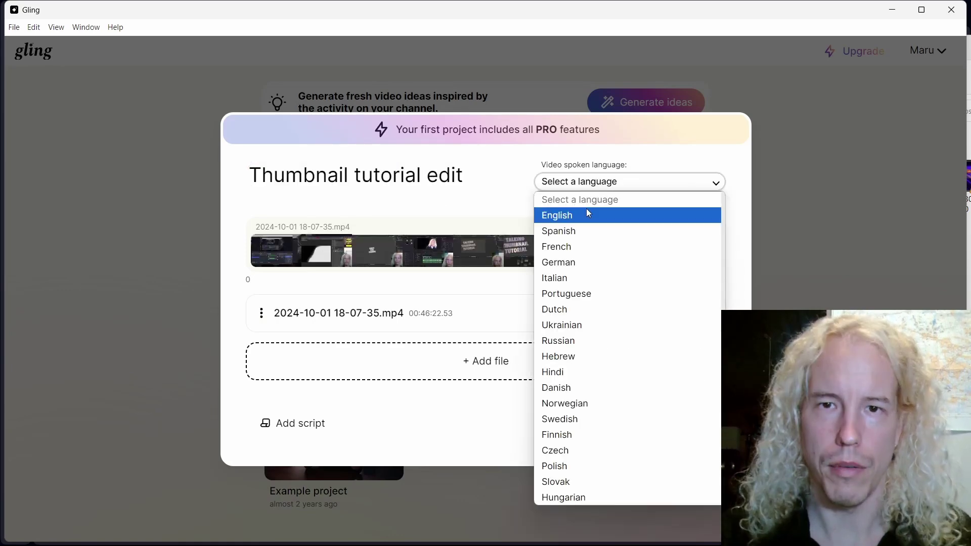
{"action": "left_click", "coordinate": [586, 211]}
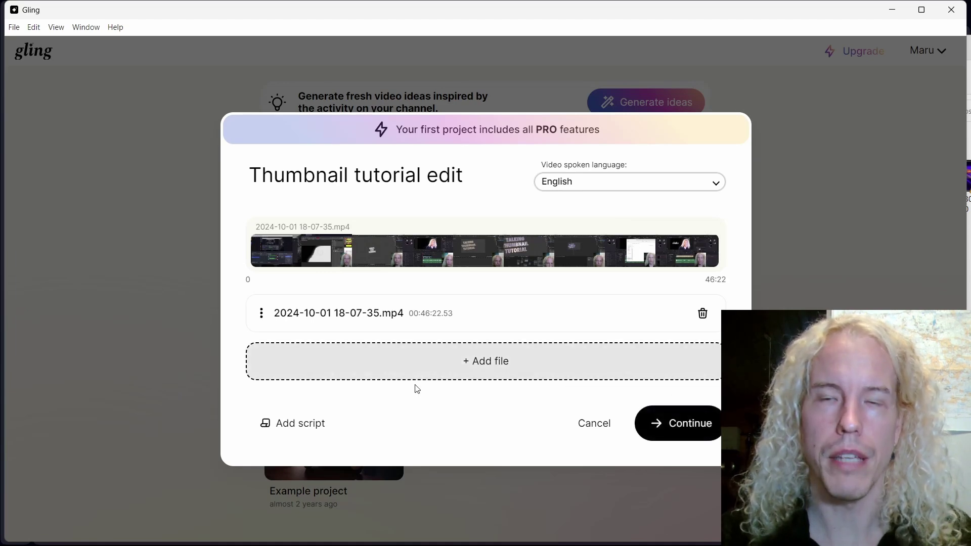
{"action": "left_click", "coordinate": [295, 425]}
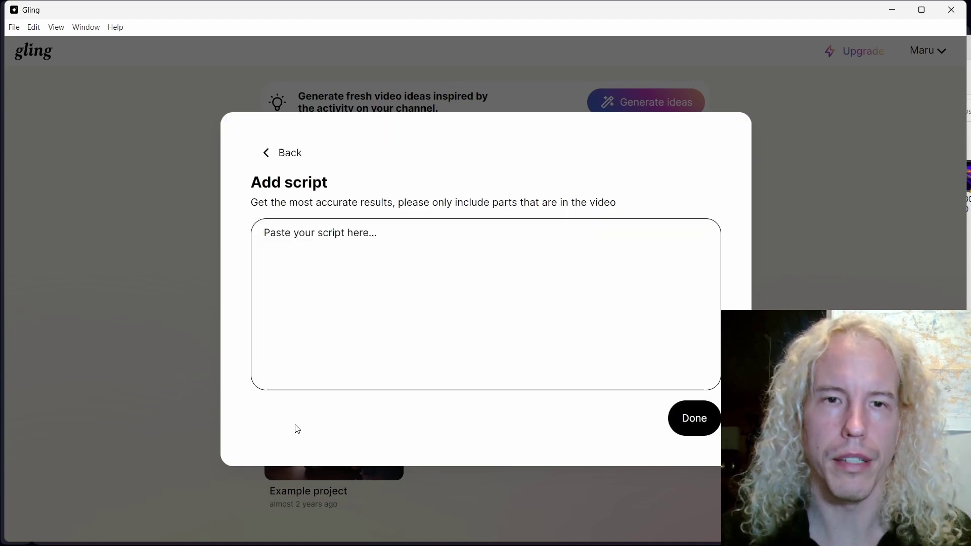
{"action": "left_click", "coordinate": [406, 262]}
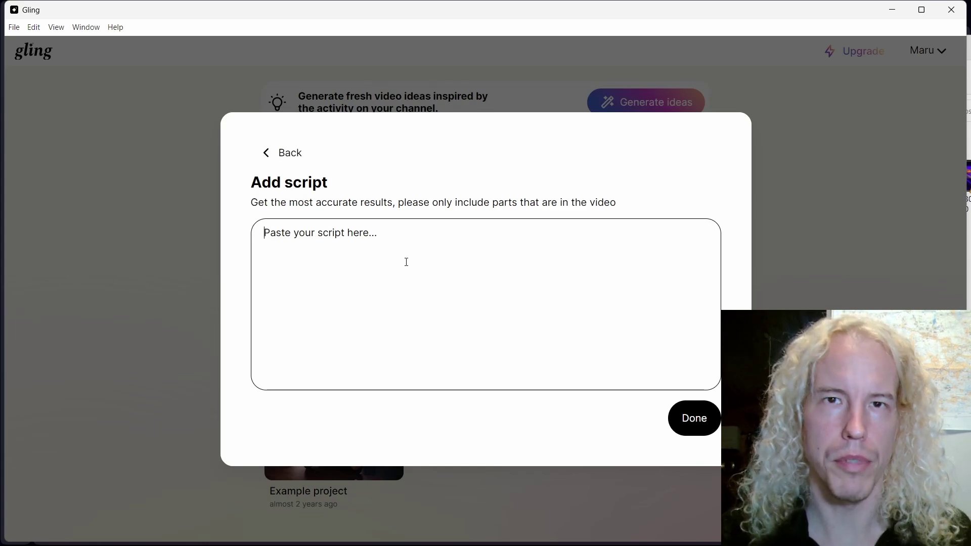
{"action": "left_click", "coordinate": [287, 161]}
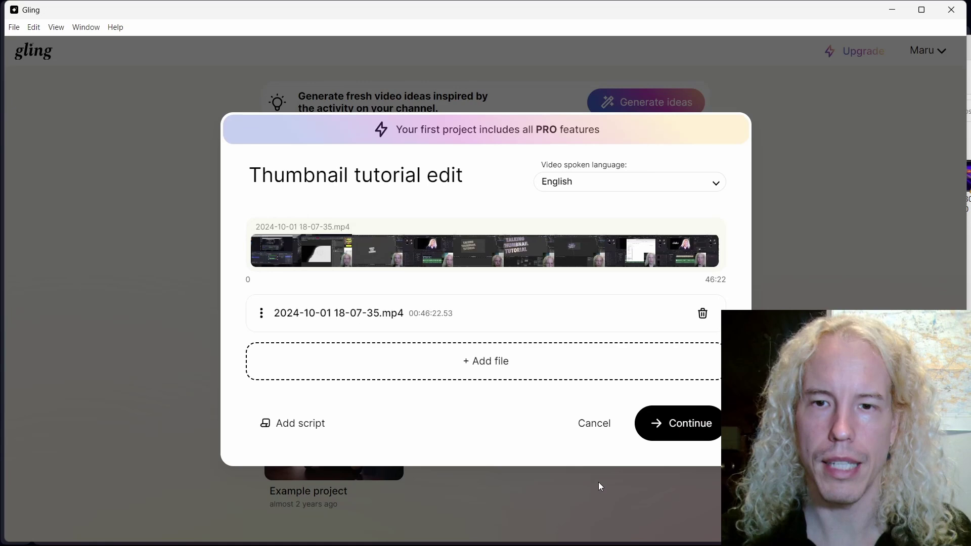
- Enhance and edit with Cut silences and Cut bad takes enabled, then wait for transcription
{"action": "left_click", "coordinate": [675, 432]}
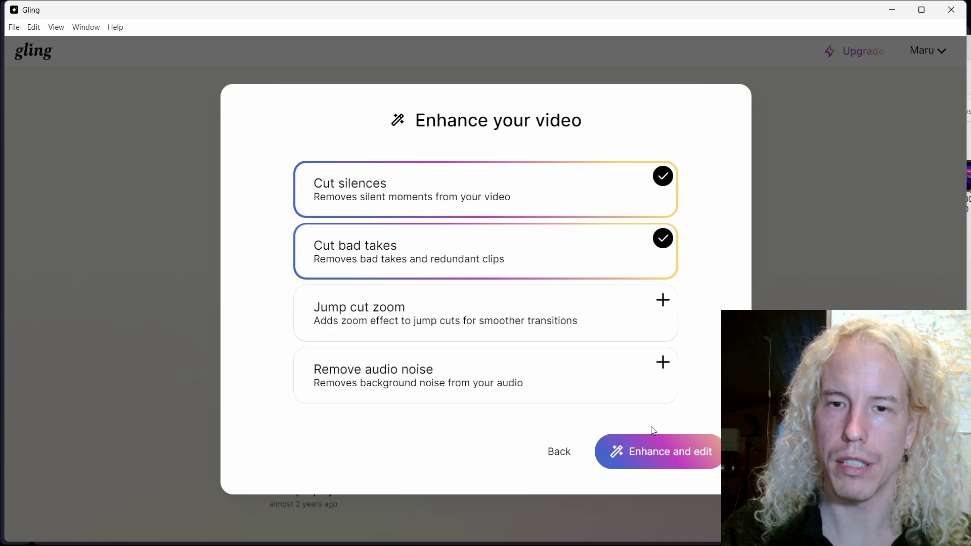
{"action": "left_click", "coordinate": [669, 458]}
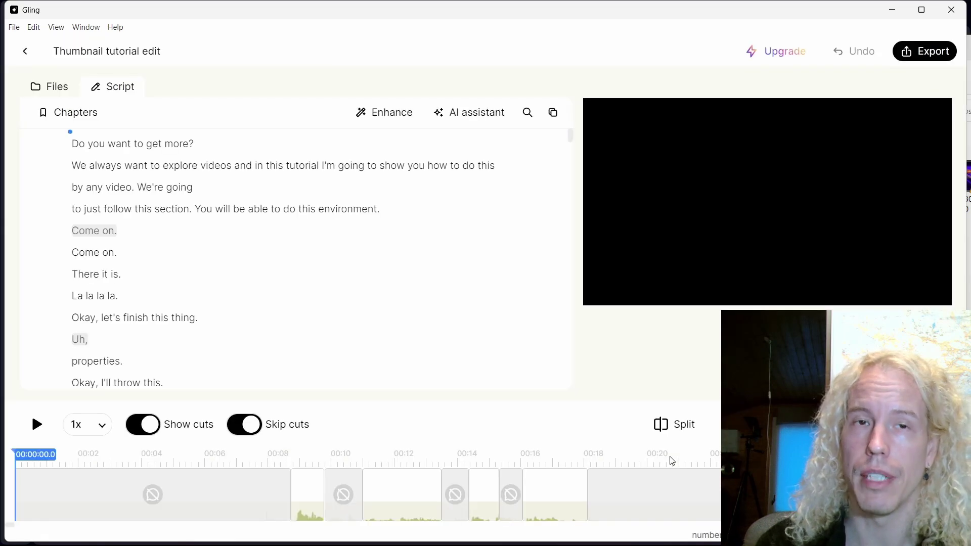
{"action": "left_click", "coordinate": [79, 147]}
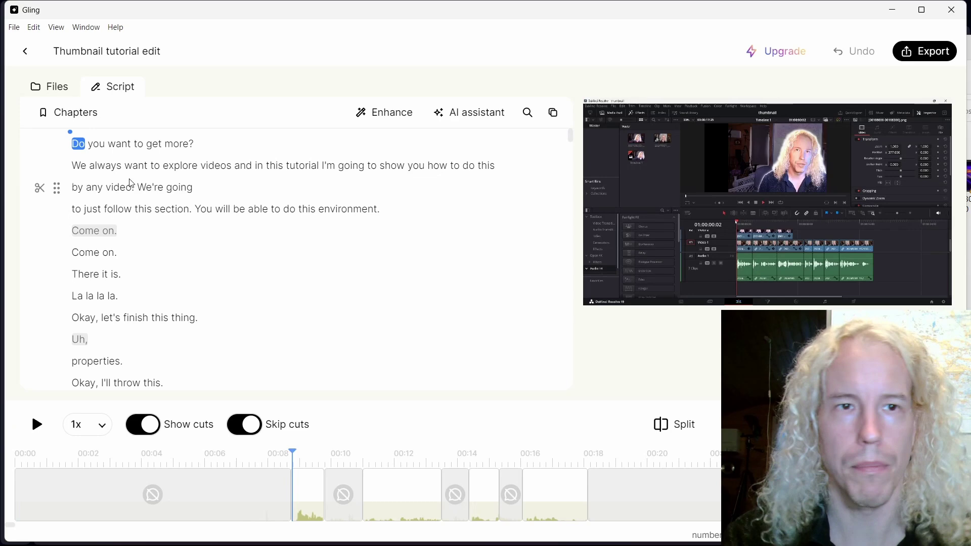
{"action": "left_click_drag", "start_coordinate": [575, 138], "coordinate": [572, 256]}
{"action": "left_click_drag", "start_coordinate": [574, 322], "coordinate": [575, 125]}
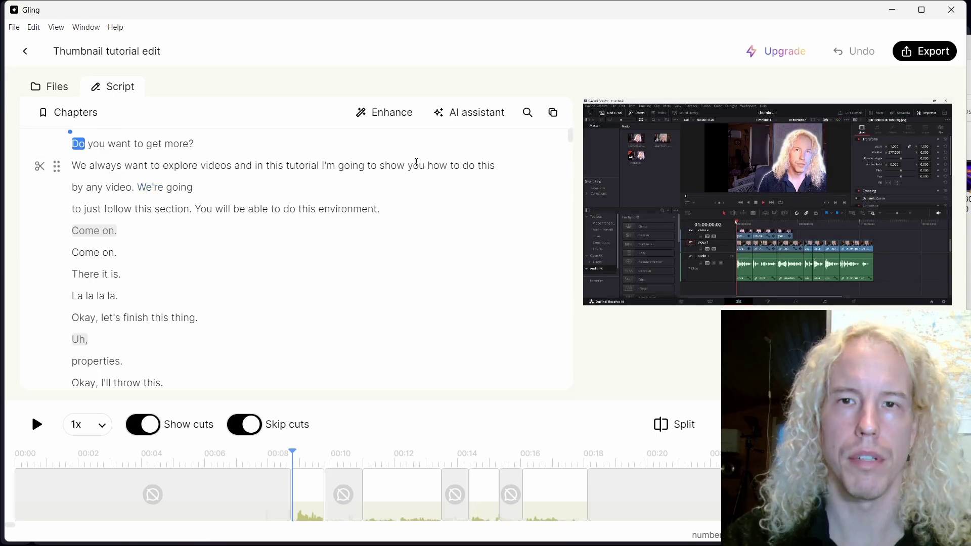
{"action": "mouse_move", "coordinate": [570, 141]}
{"action": "left_mouse_down"}
{"action": "mouse_move", "coordinate": [570, 269]}
{"action": "mouse_move", "coordinate": [569, 126]}
{"action": "left_mouse_up"}
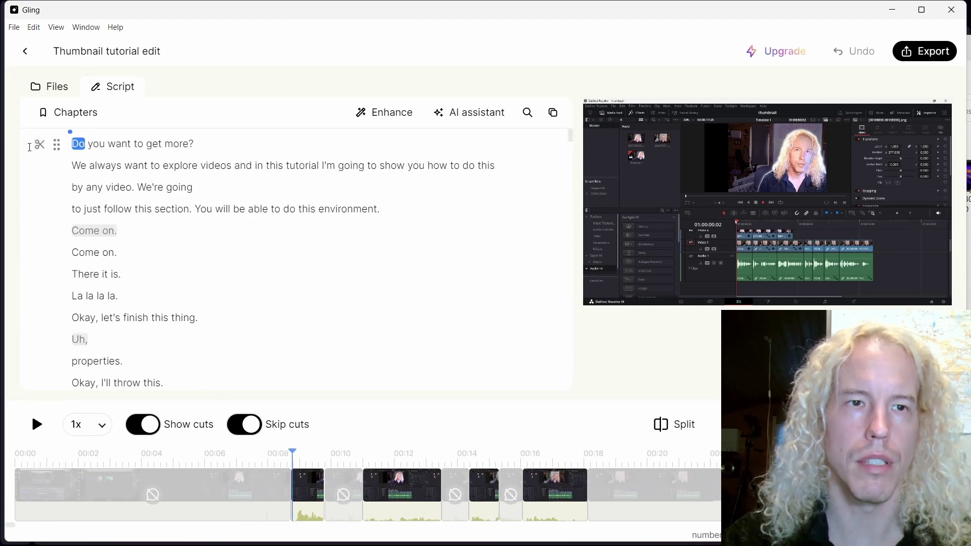
{"action": "left_click", "coordinate": [40, 146]}
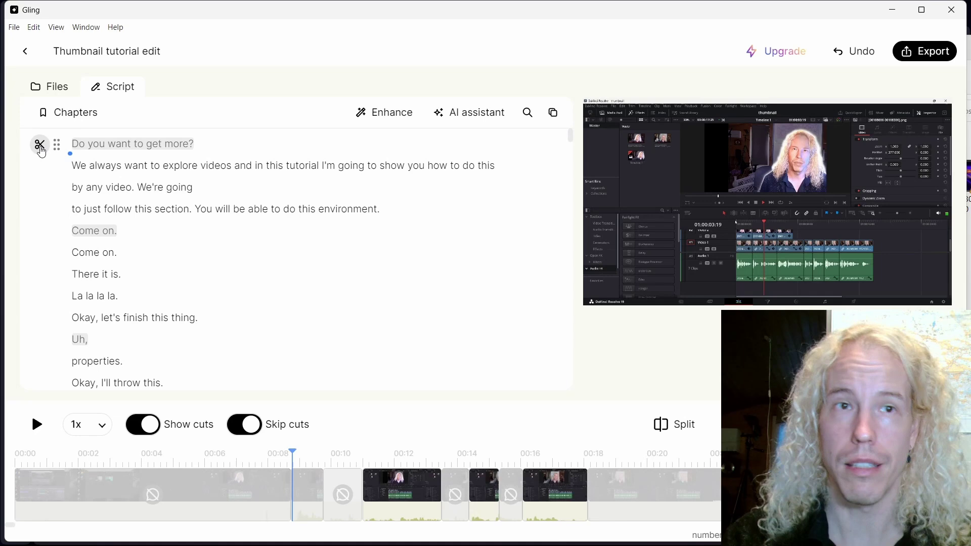
{"action": "left_click", "coordinate": [40, 147]}
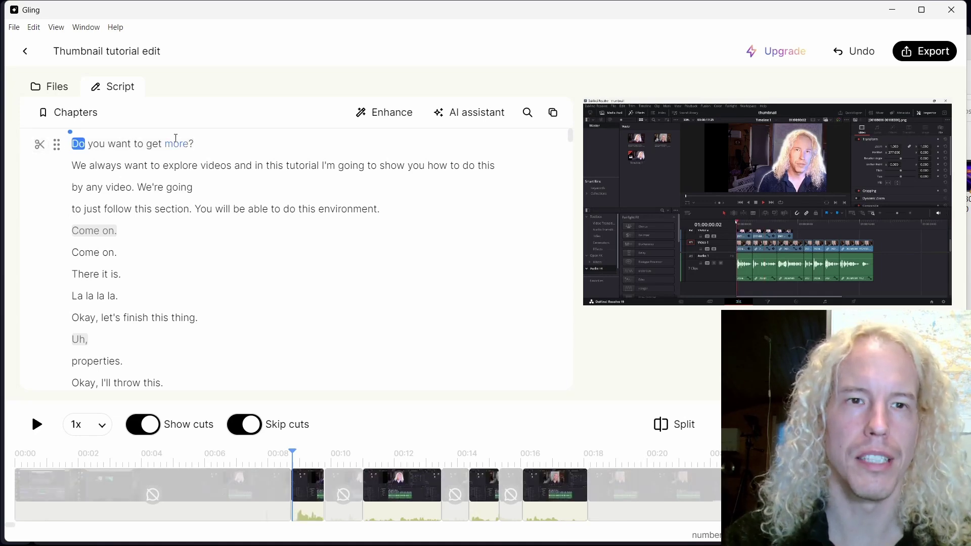
{"action": "left_click", "coordinate": [153, 145]}
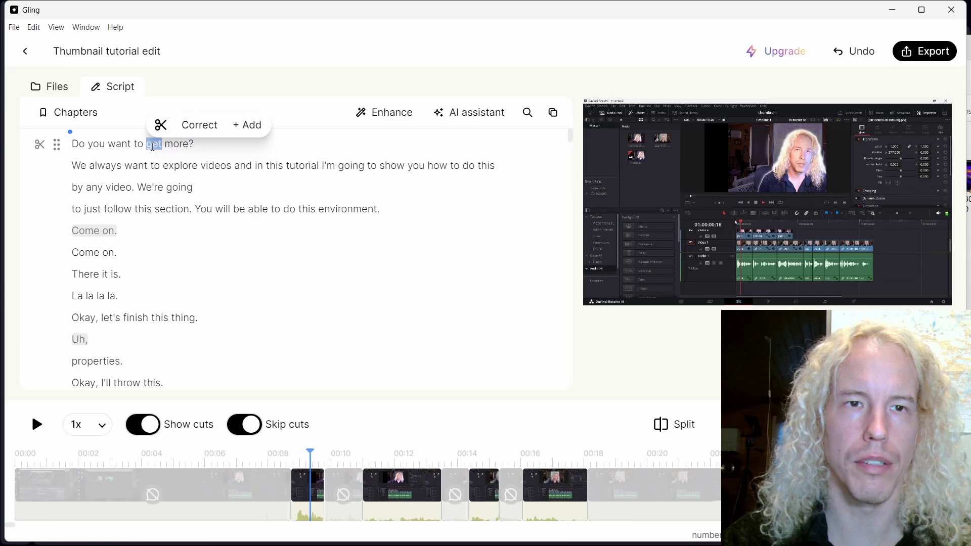
{"action": "left_click", "coordinate": [161, 125]}
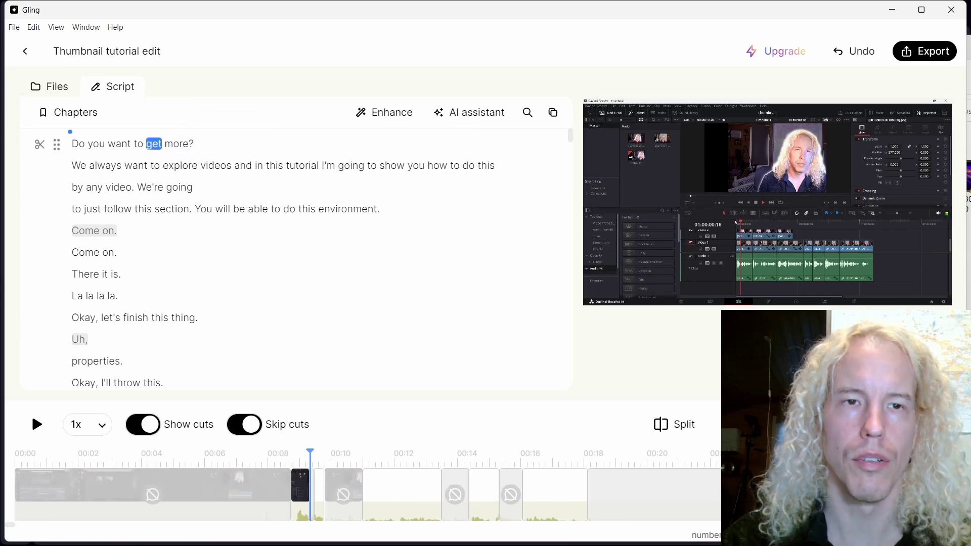
{"action": "left_click", "coordinate": [151, 147]}
{"action": "left_click", "coordinate": [159, 124]}
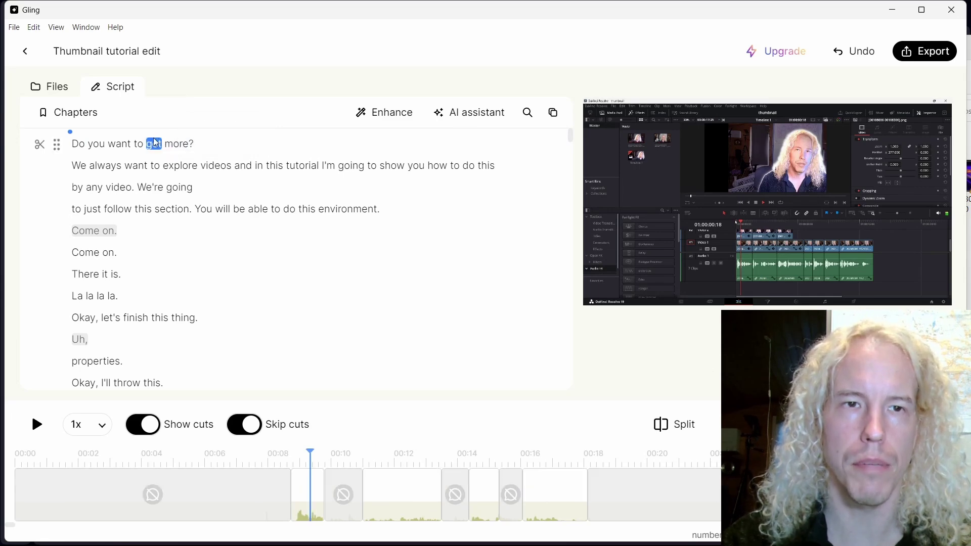
{"action": "left_click", "coordinate": [154, 145]}
{"action": "left_click", "coordinate": [197, 124]}
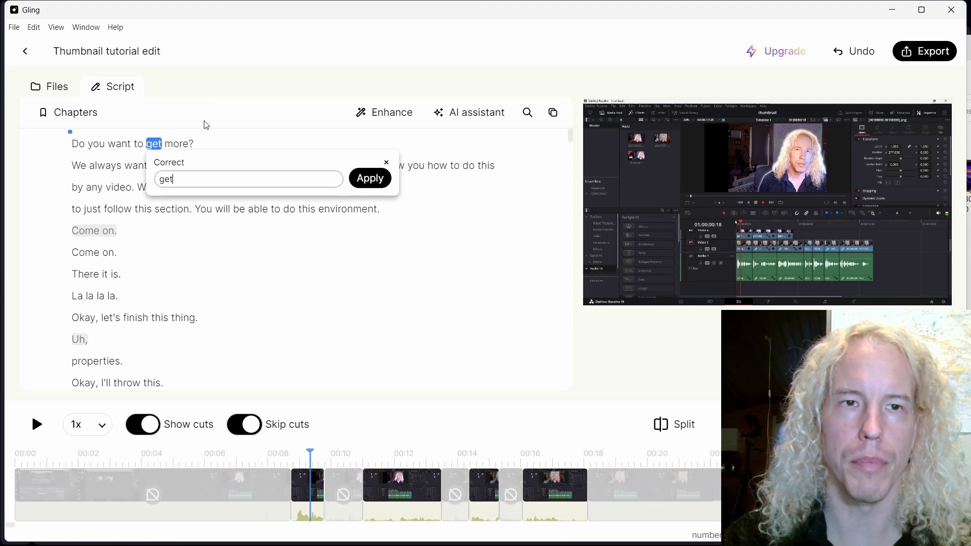
{"action": "left_click", "coordinate": [371, 180]}
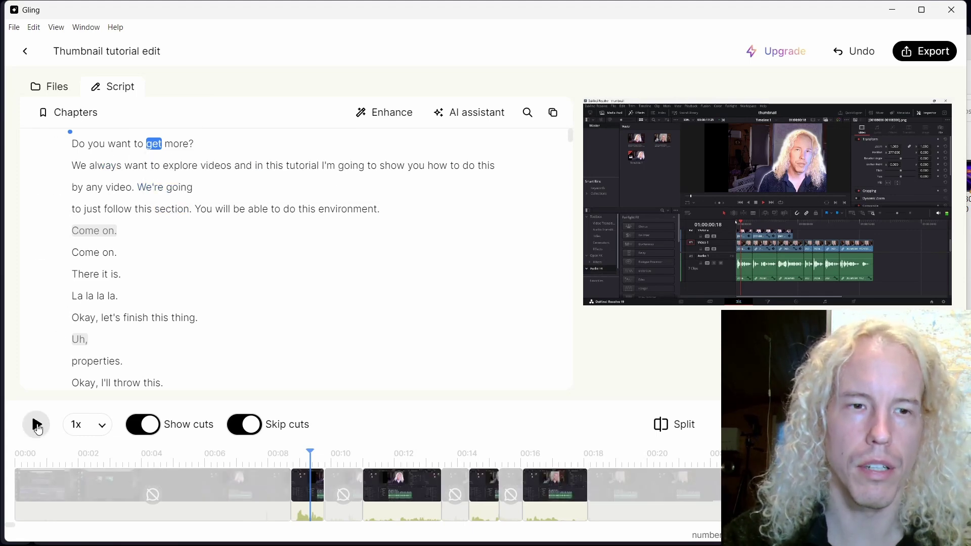
{"action": "left_click", "coordinate": [38, 426]}
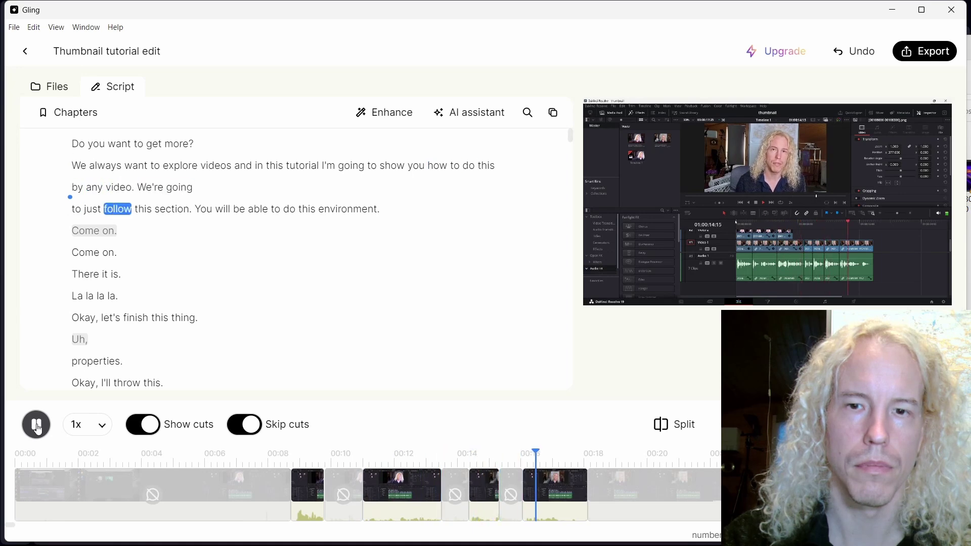
{"action": "key", "text": "space"}
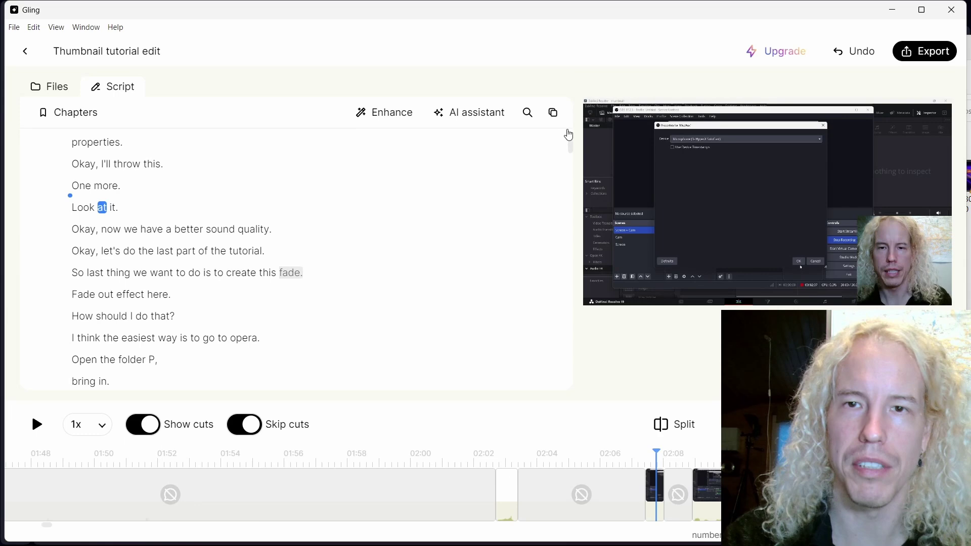
- Cut the first four transcript lines and the repeated 'Come on.' line
{"action": "left_click_drag", "start_coordinate": [571, 147], "coordinate": [571, 133]}
{"action": "left_click", "coordinate": [78, 144]}
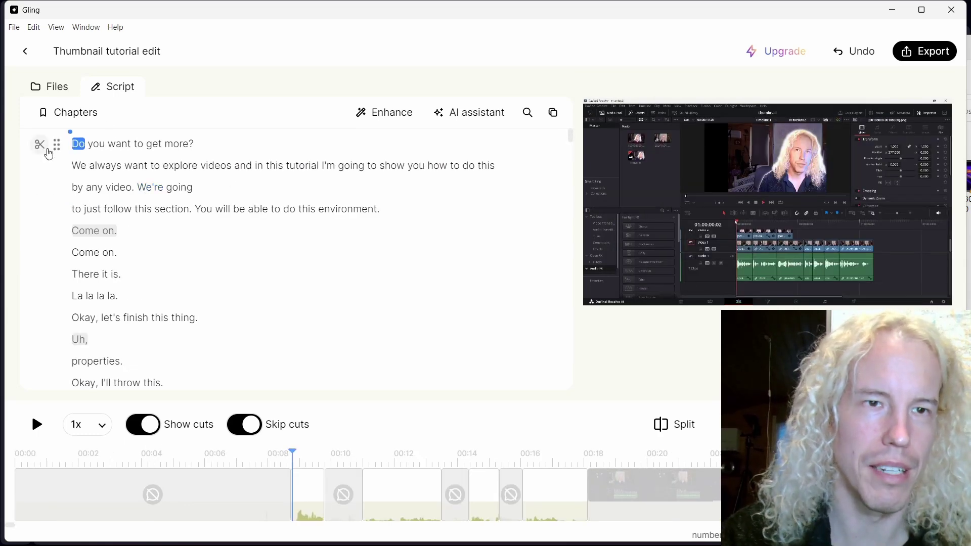
{"action": "left_click", "coordinate": [40, 145]}
{"action": "left_click", "coordinate": [39, 166]}
{"action": "left_click", "coordinate": [40, 188]}
{"action": "left_click", "coordinate": [39, 210]}
{"action": "left_click", "coordinate": [40, 252]}
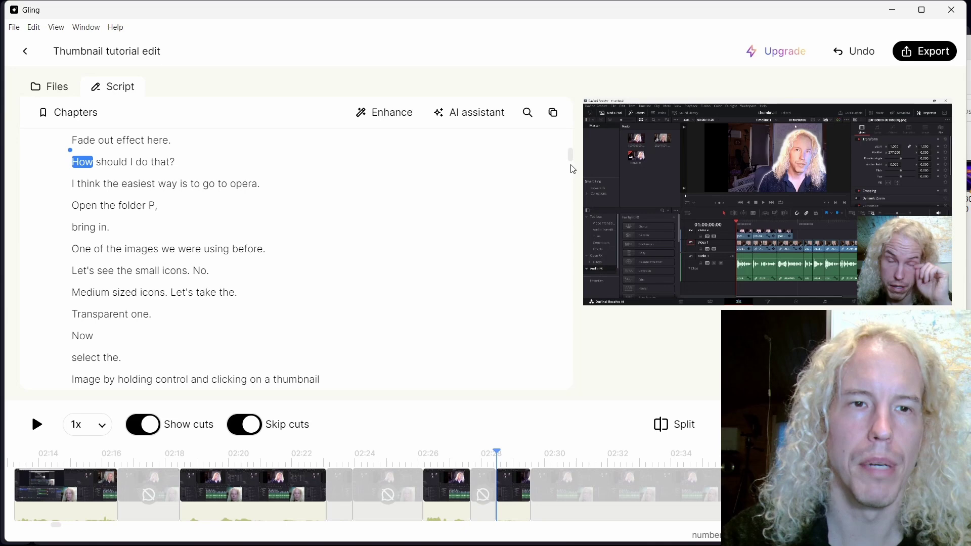
{"action": "scroll", "coordinate": [572, 163], "scroll_direction": "down", "scroll_amount": 2}
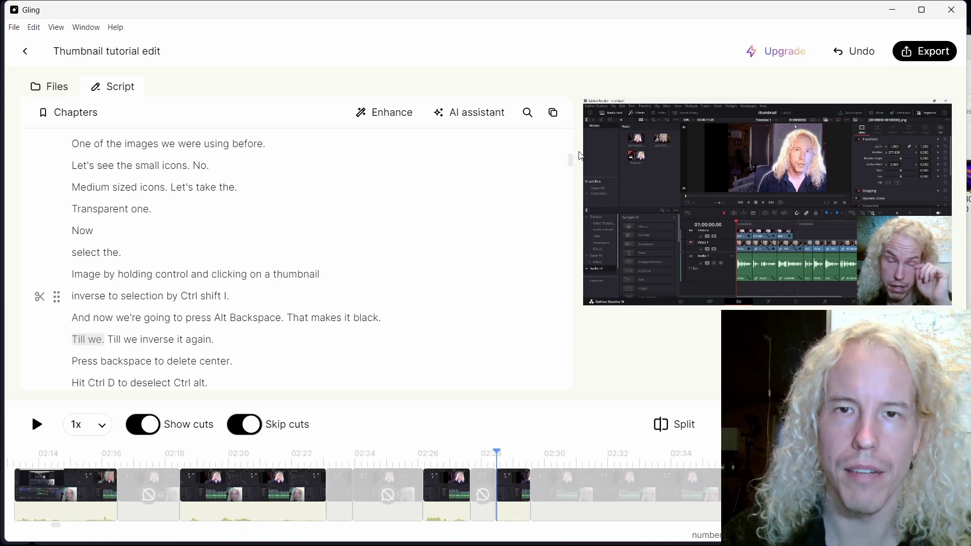
{"action": "scroll", "coordinate": [574, 157], "scroll_direction": "up", "scroll_amount": 3}
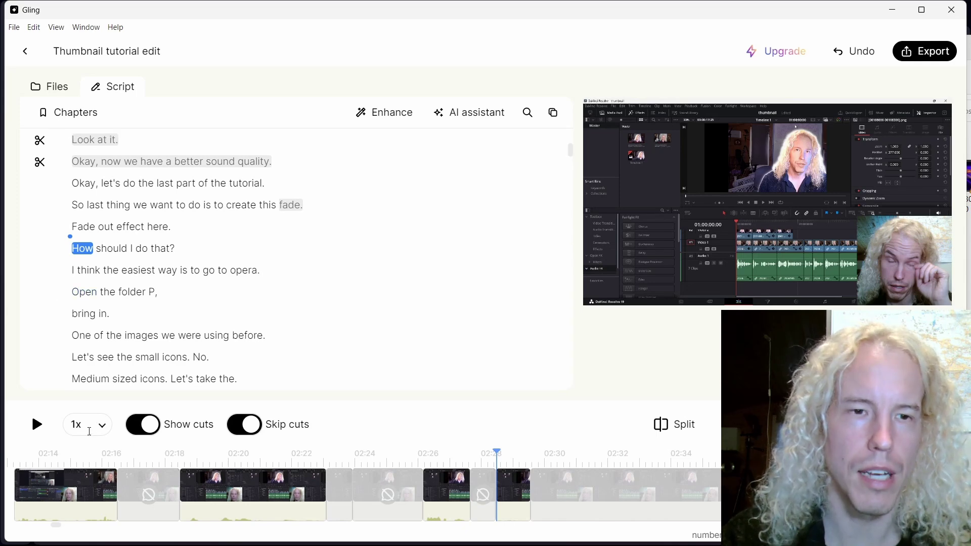
- Set playback speed to 1.5x, toggle Show cuts and Skip cuts off and on, and move to 02:21
{"action": "left_click", "coordinate": [106, 428]}
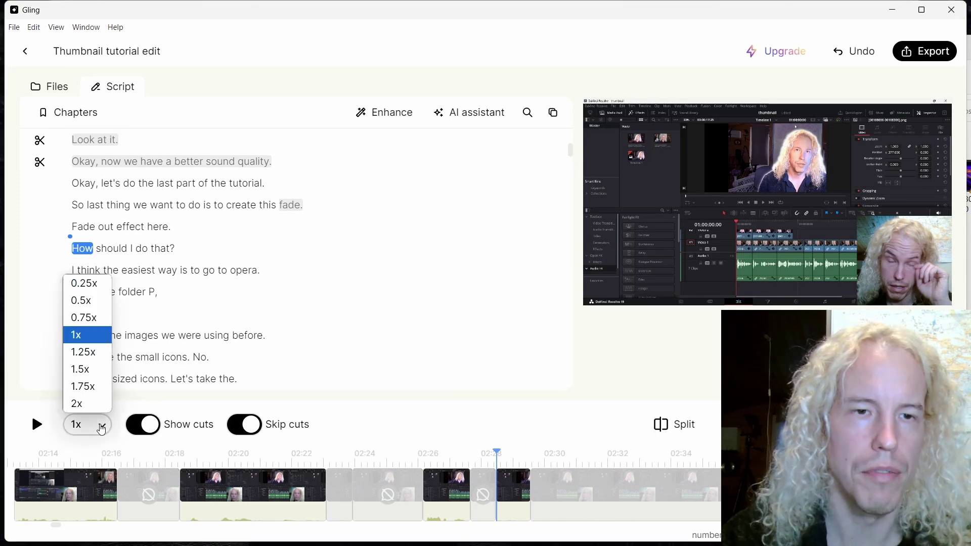
{"action": "left_click", "coordinate": [81, 369]}
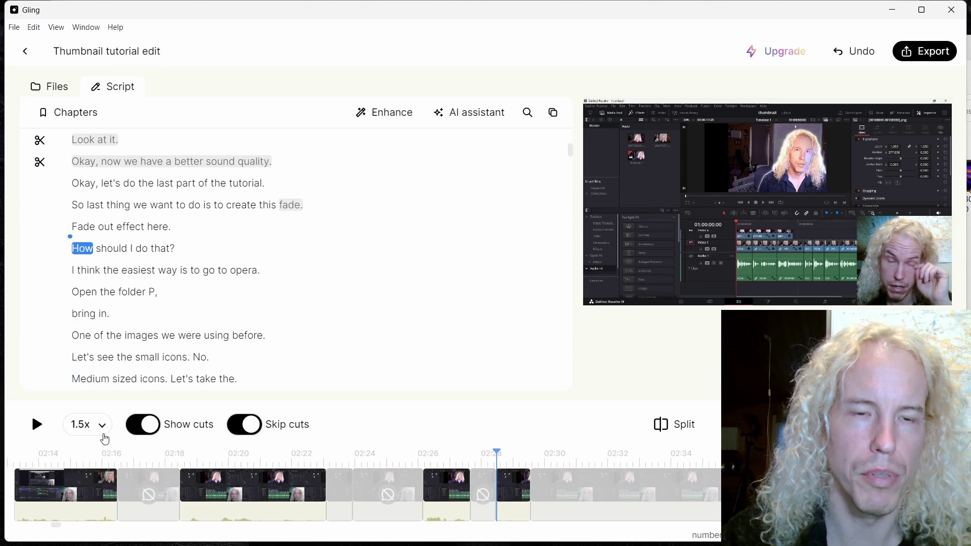
{"action": "left_click", "coordinate": [143, 425]}
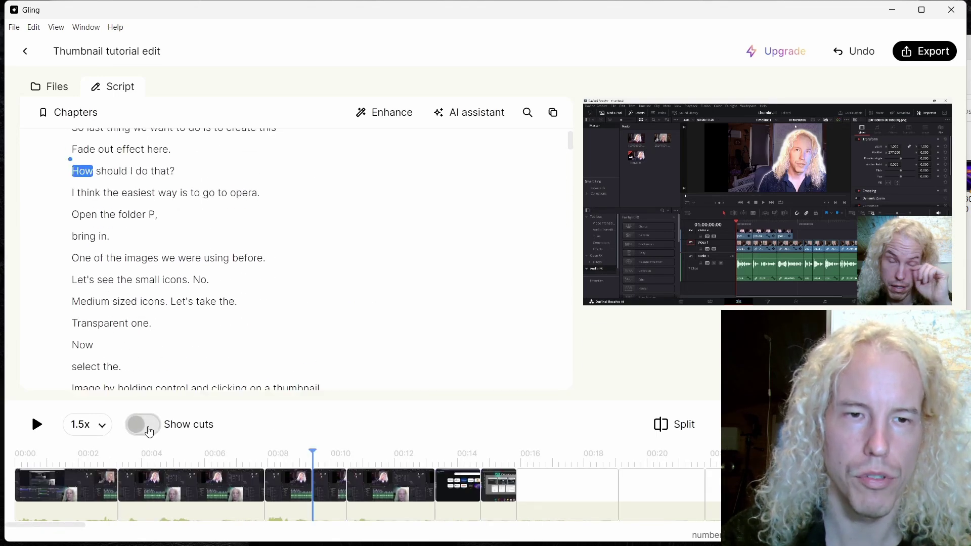
{"action": "left_click", "coordinate": [145, 425]}
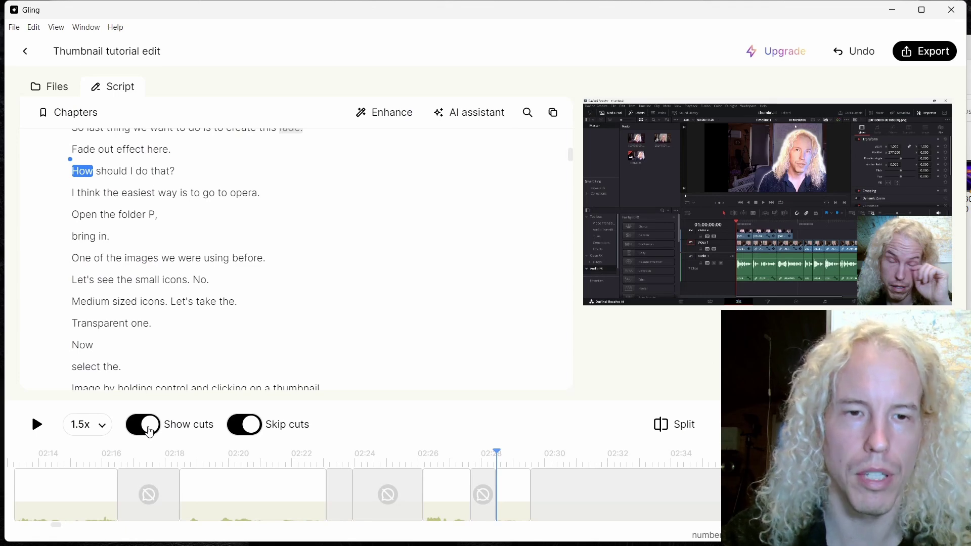
{"action": "left_click", "coordinate": [247, 427]}
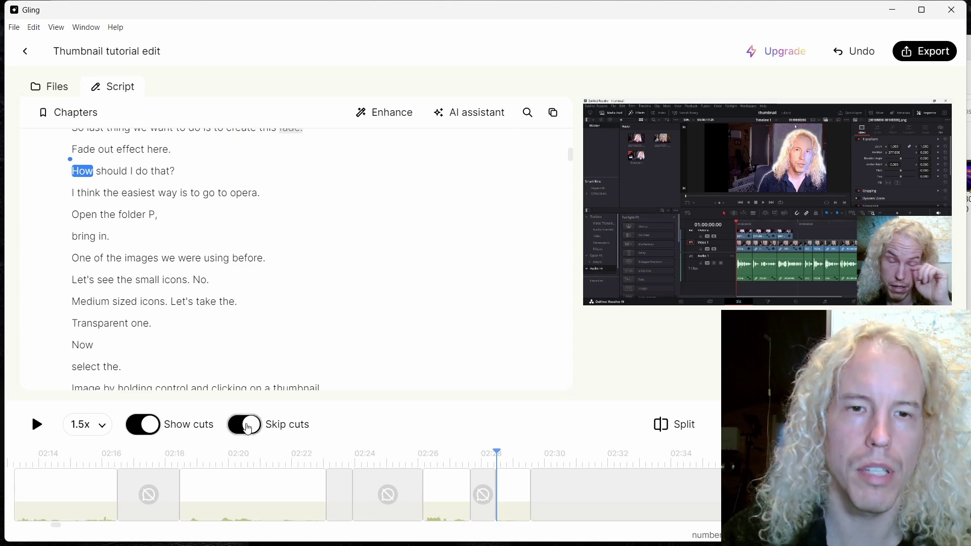
{"action": "left_click", "coordinate": [248, 430]}
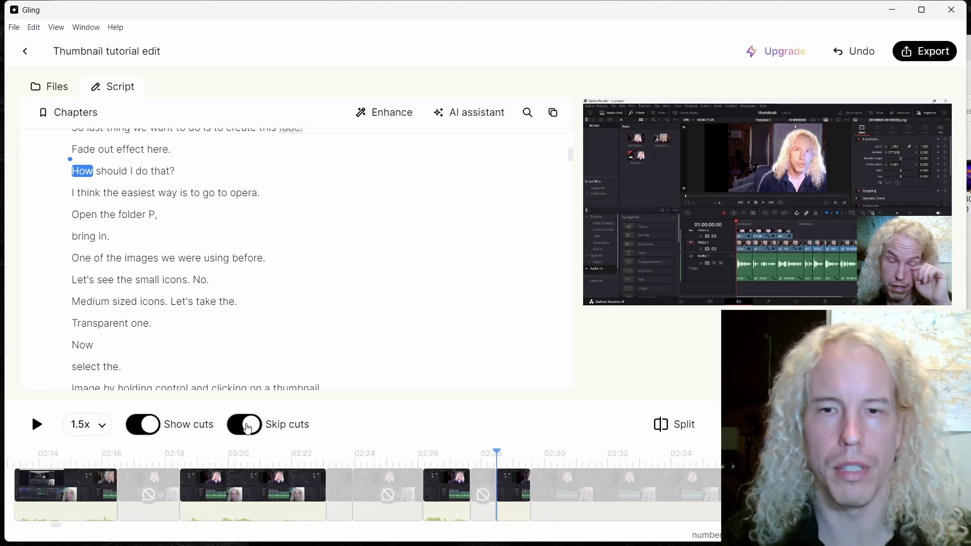
{"action": "left_click", "coordinate": [273, 462]}
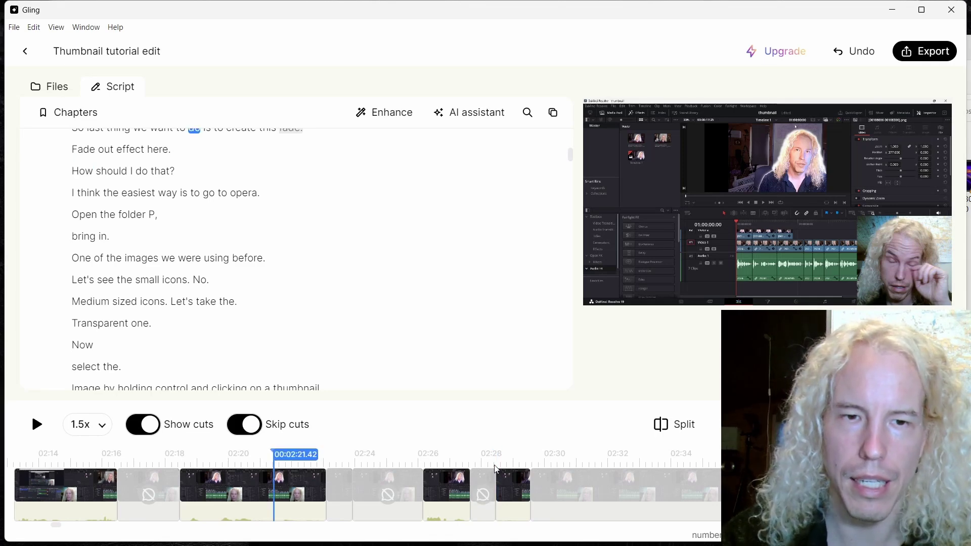
- Split the timeline clip at the 02:21 playhead and inspect the resulting parts
{"action": "left_click", "coordinate": [671, 428]}
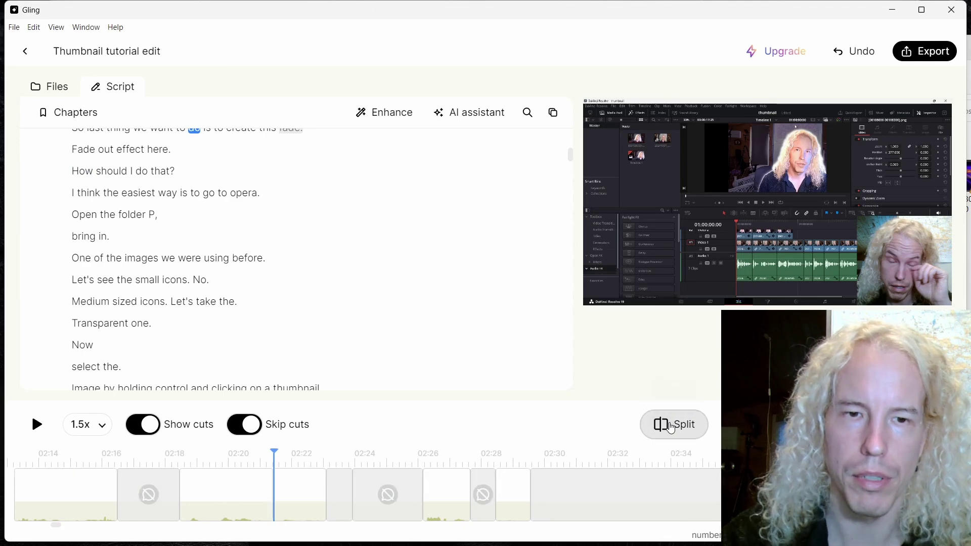
{"action": "left_click", "coordinate": [296, 490]}
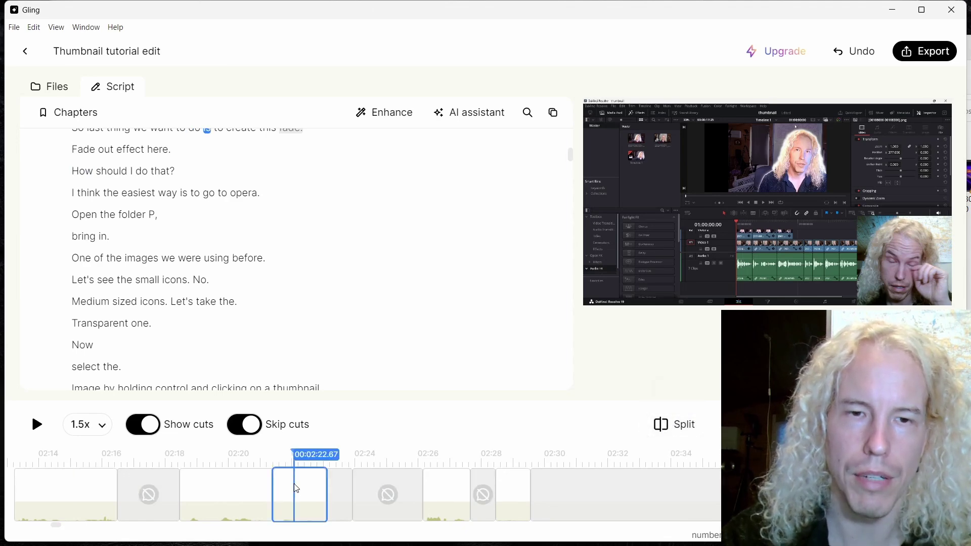
{"action": "left_click", "coordinate": [230, 491]}
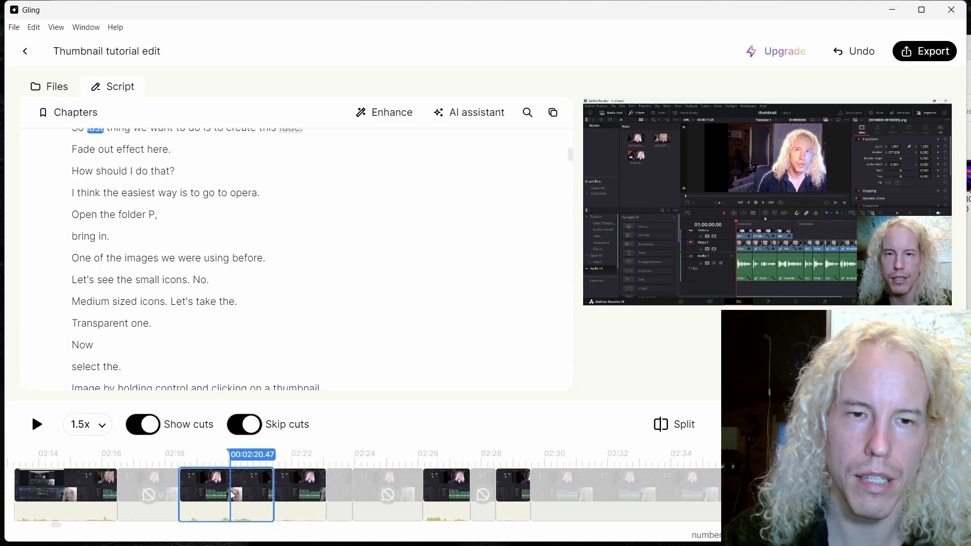
{"action": "left_click", "coordinate": [311, 502]}
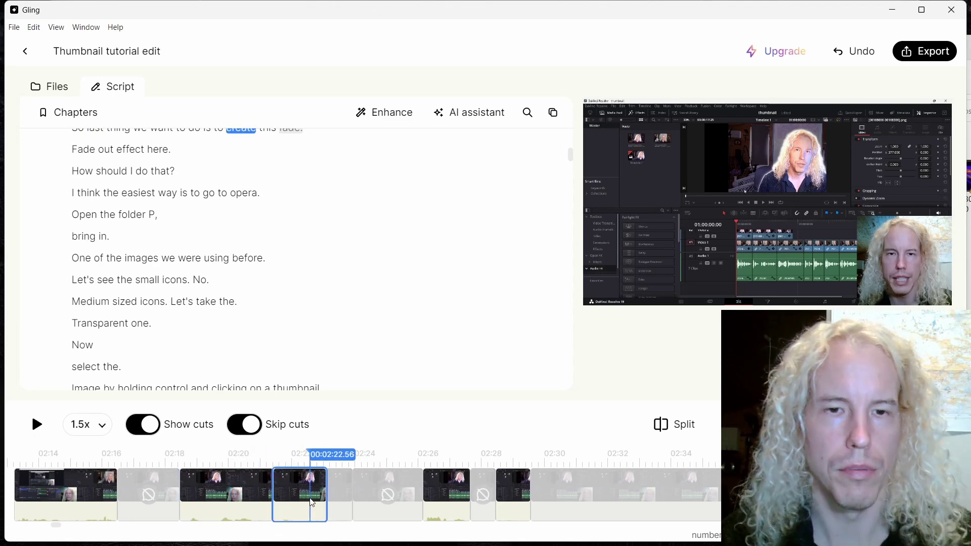
{"action": "left_click", "coordinate": [284, 493]}
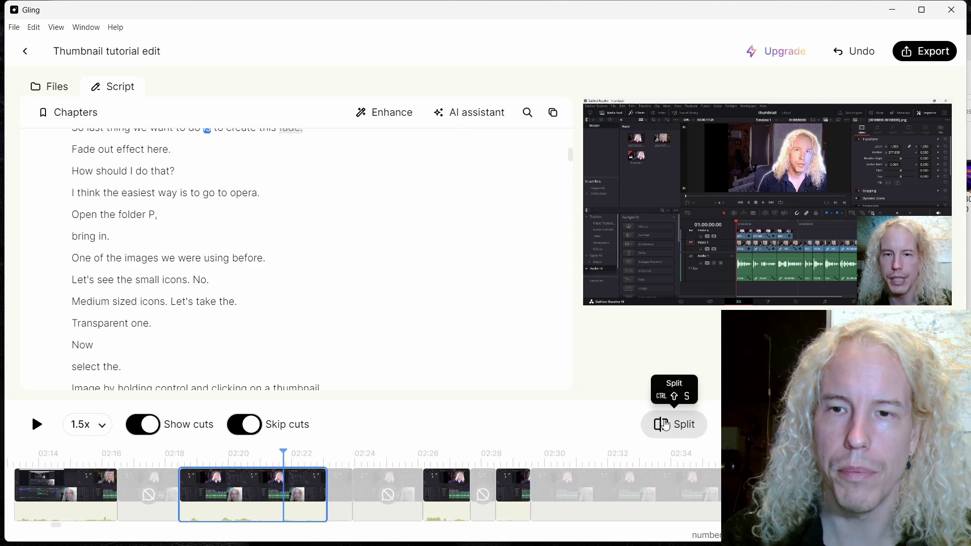
- Return to the Gling editor from OBS and open the Set pace settings
{"action": "key", "text": "alt+Tab"}
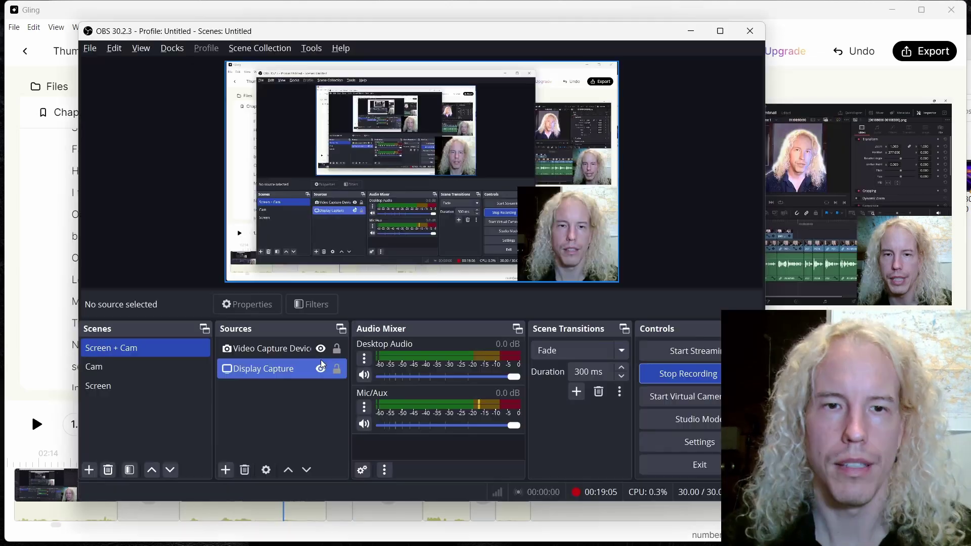
{"action": "key", "text": "alt+Tab"}
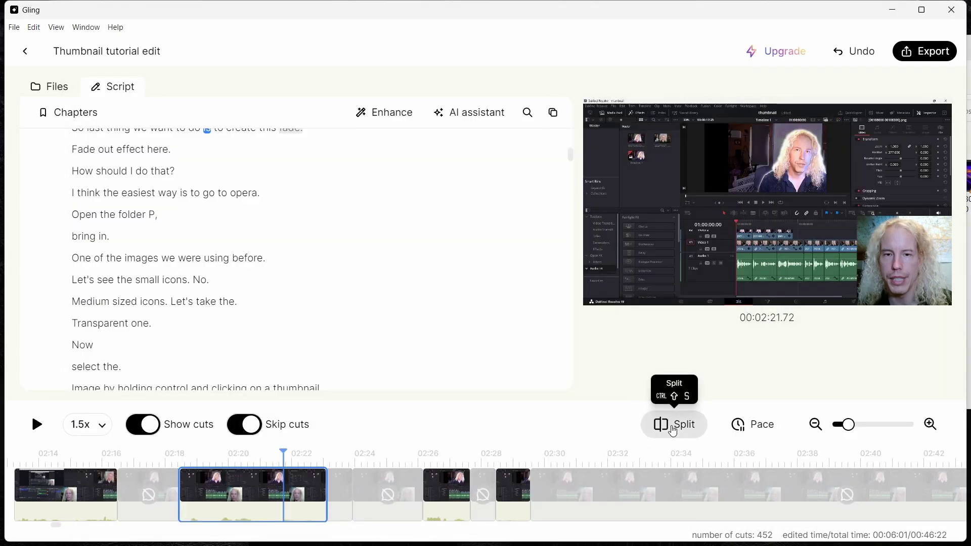
{"action": "left_click", "coordinate": [740, 427]}
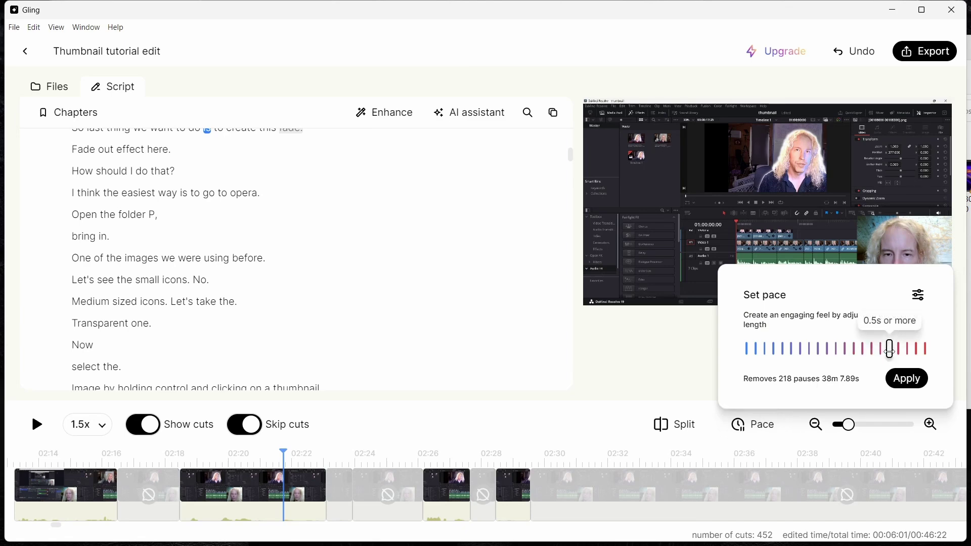
- Try 0.3s and 0.5s pauses, apply the 0.8s-or-more pace, and zoom the timeline in
{"action": "mouse_move", "coordinate": [889, 354]}
{"action": "left_mouse_down"}
{"action": "mouse_move", "coordinate": [927, 352]}
{"action": "mouse_move", "coordinate": [896, 353]}
{"action": "left_mouse_up"}
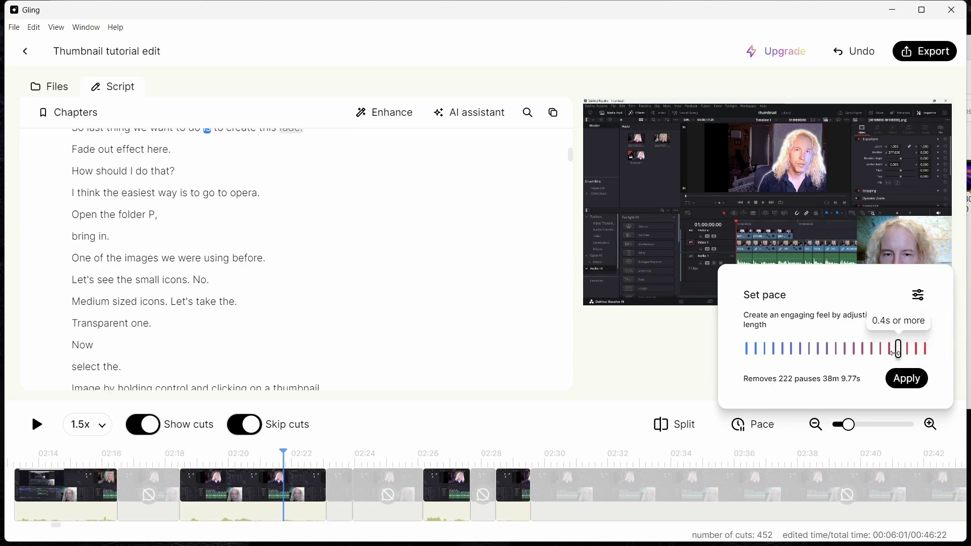
{"action": "left_click_drag", "start_coordinate": [896, 353], "coordinate": [882, 352]}
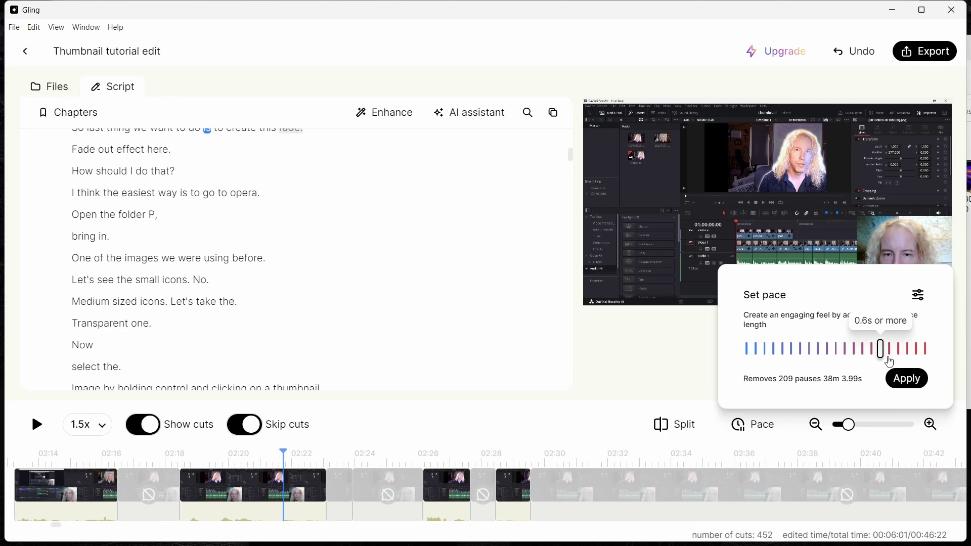
{"action": "mouse_move", "coordinate": [885, 350]}
{"action": "left_click_drag", "start_coordinate": [881, 350], "coordinate": [862, 351]}
{"action": "left_click", "coordinate": [905, 378]}
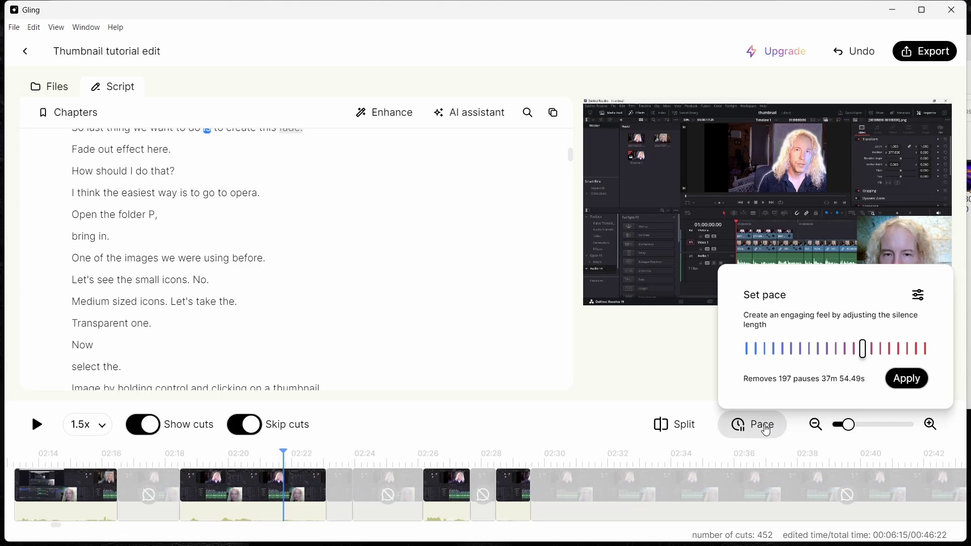
{"action": "mouse_move", "coordinate": [849, 425]}
{"action": "left_mouse_down"}
{"action": "mouse_move", "coordinate": [882, 424]}
{"action": "mouse_move", "coordinate": [867, 424]}
{"action": "left_mouse_up"}
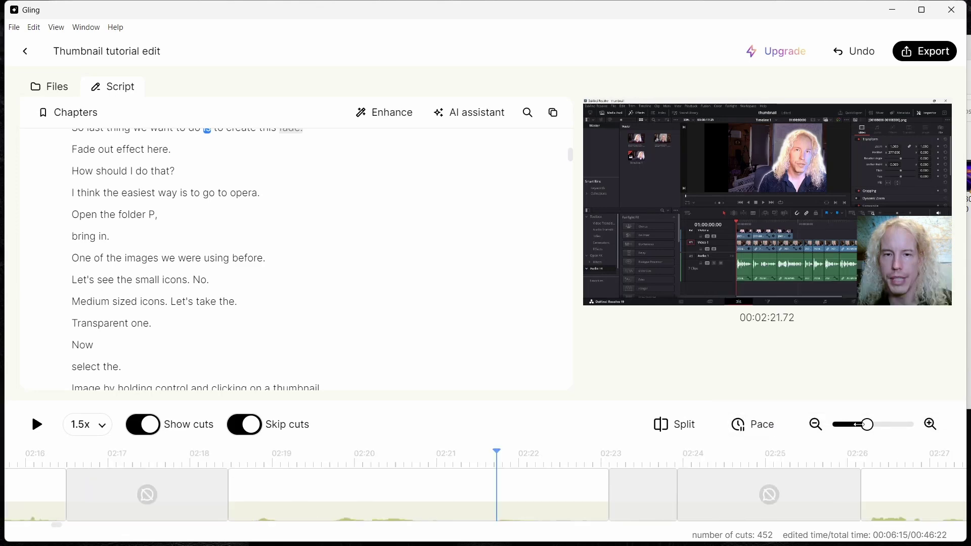
{"action": "left_click", "coordinate": [815, 425]}
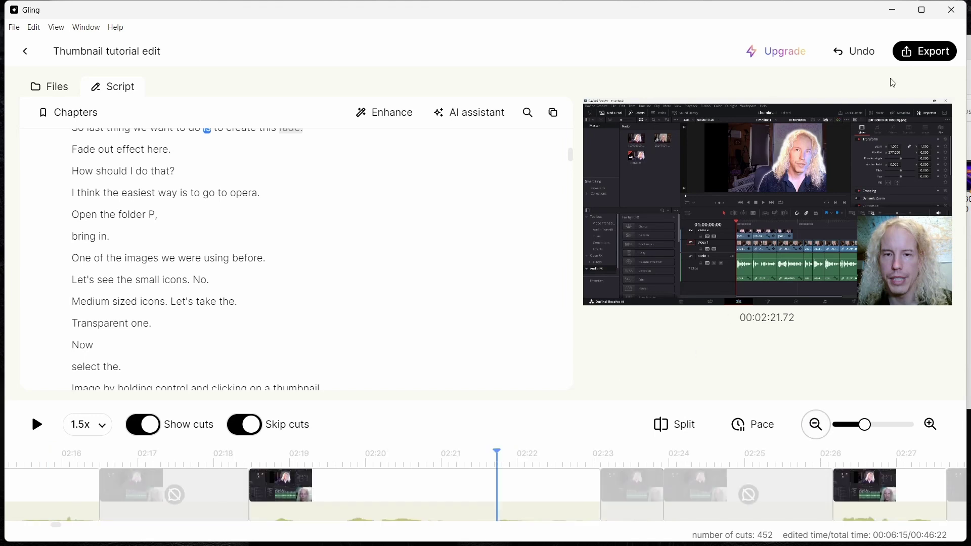
{"action": "left_click", "coordinate": [935, 55]}
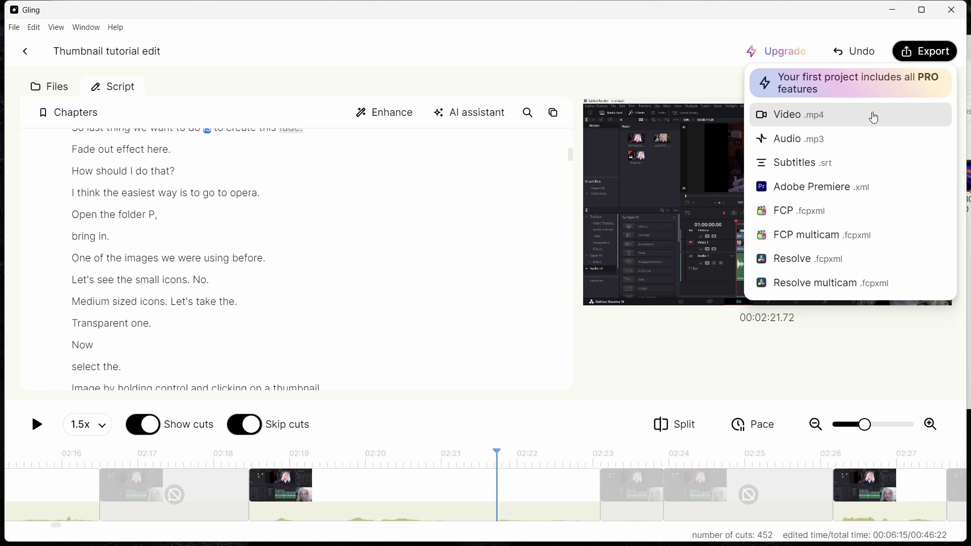
{"action": "left_click", "coordinate": [920, 58]}
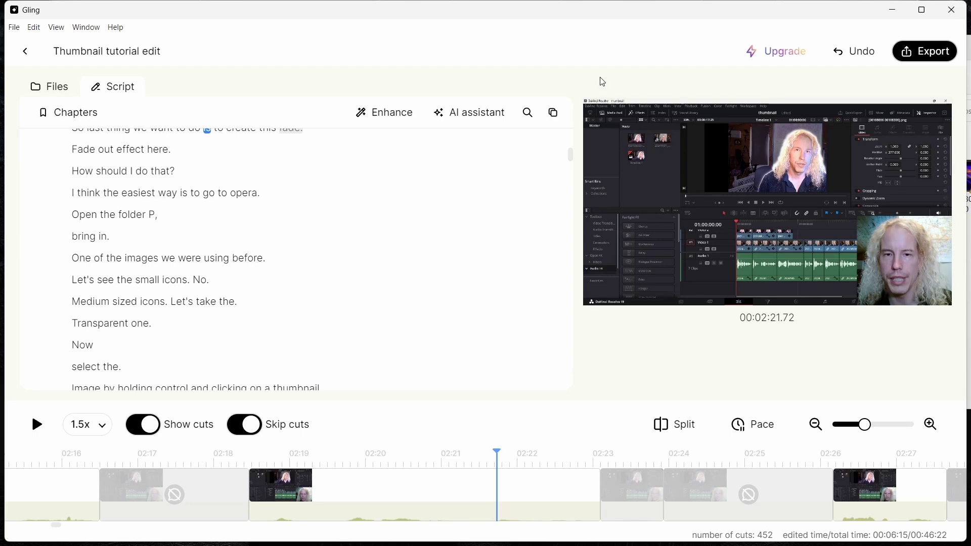
- Play the edited video and scroll the script down to its closing lines
{"action": "key", "text": "space"}
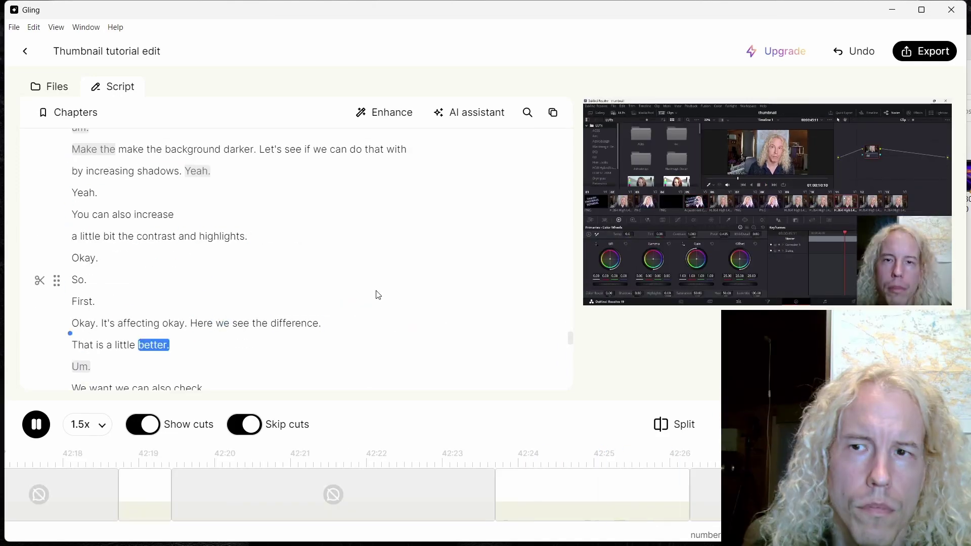
{"action": "left_click_drag", "start_coordinate": [570, 372], "coordinate": [575, 143]}
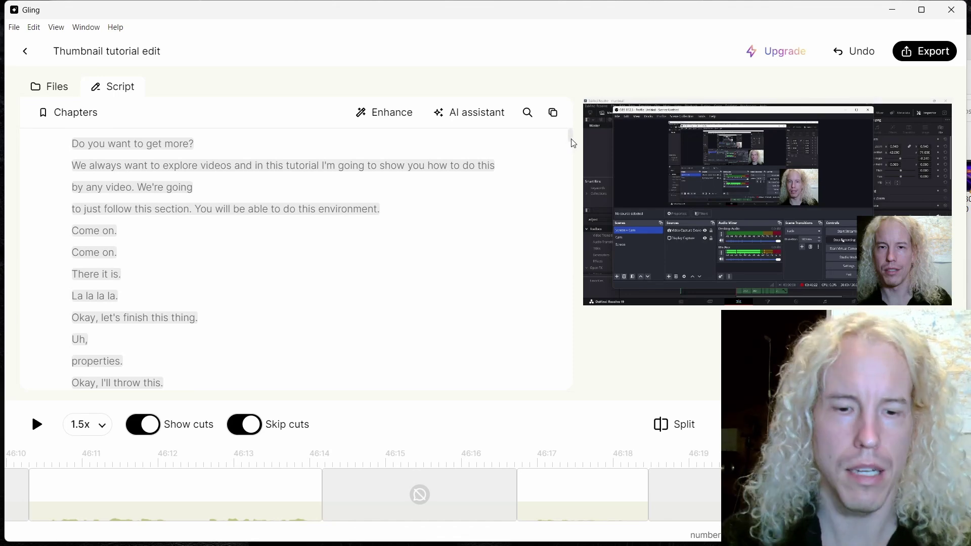
{"action": "left_click_drag", "start_coordinate": [575, 144], "coordinate": [567, 160]}
{"action": "left_click", "coordinate": [580, 259]}
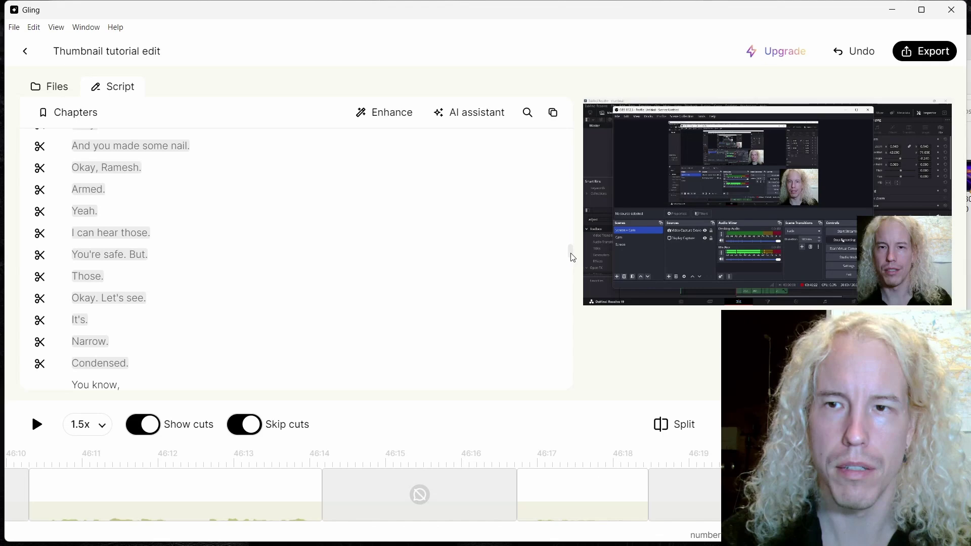
{"action": "left_click", "coordinate": [577, 302]}
{"action": "left_click", "coordinate": [577, 332]}
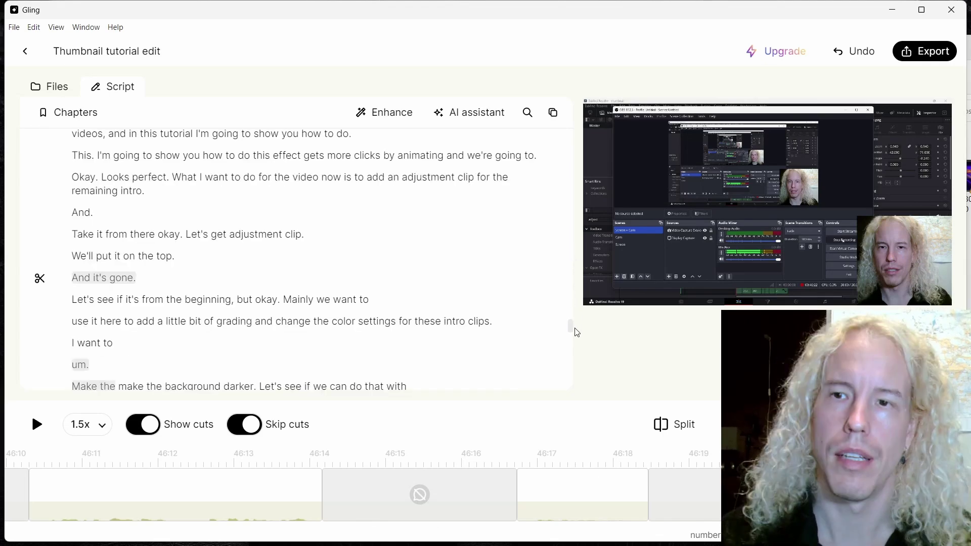
- Minimize OBS and select the last clip on the Gling timeline
{"action": "key", "text": "alt+Tab"}
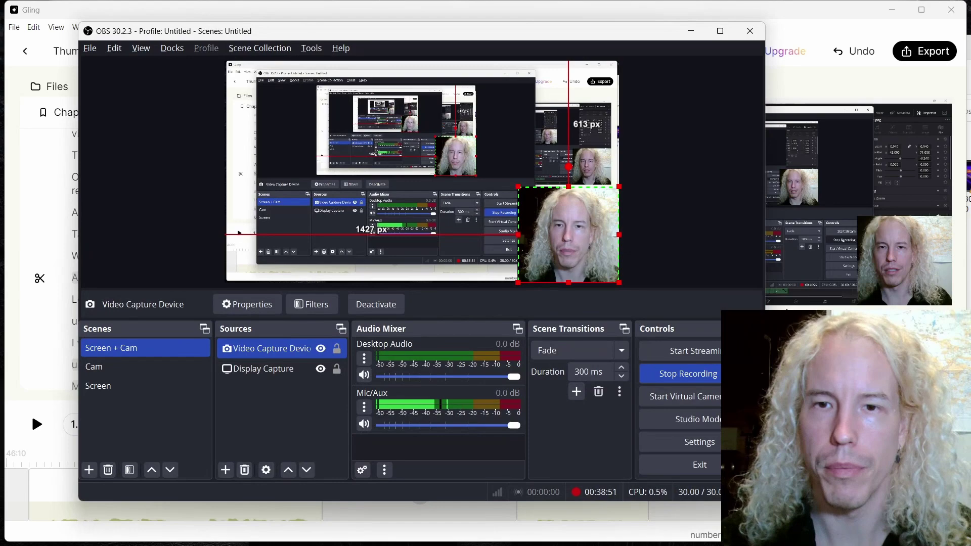
{"action": "left_click", "coordinate": [693, 37]}
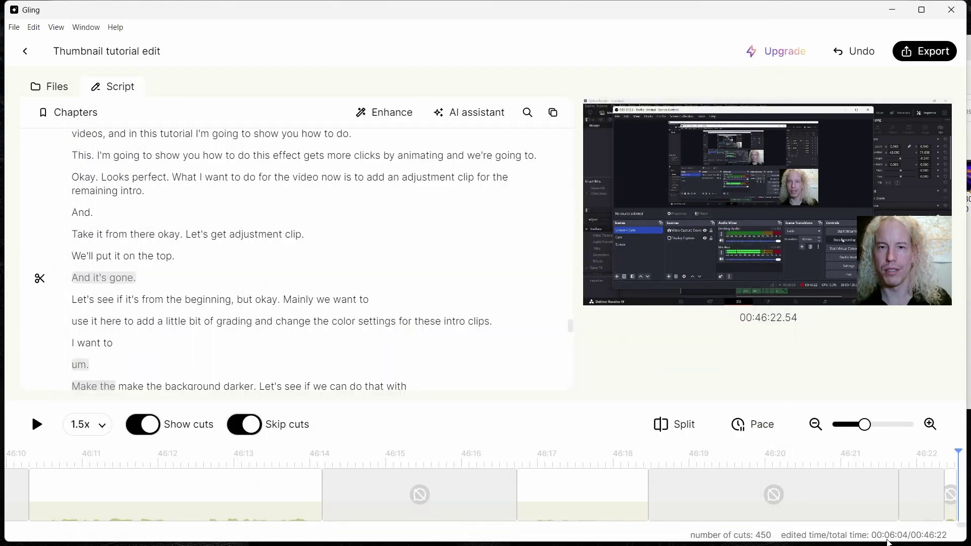
{"action": "key", "text": "alt+Tab"}
{"action": "left_click", "coordinate": [310, 366]}
{"action": "key", "text": "alt+Tab"}
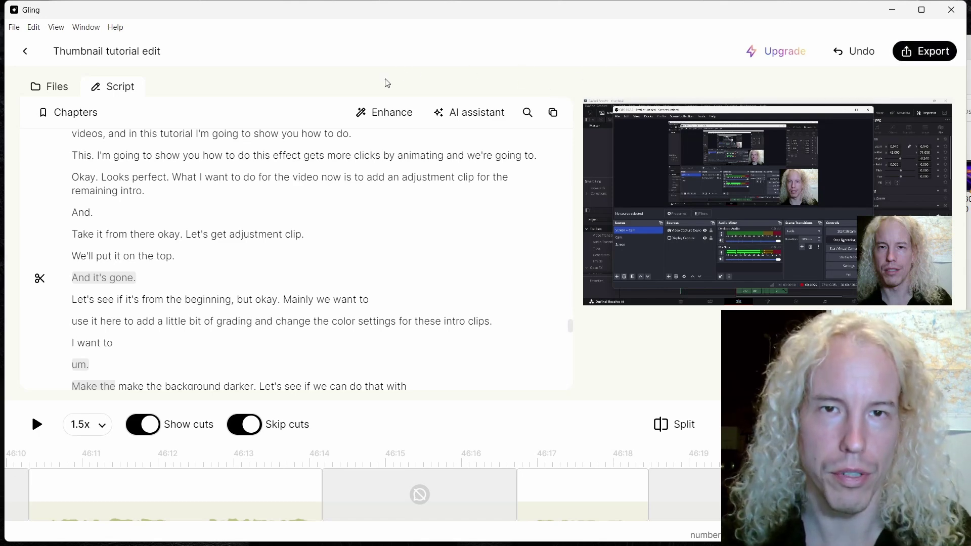
- Turn on Smart captions and select the 'That will teach you how to do that' caption for styling
{"action": "left_click", "coordinate": [563, 484]}
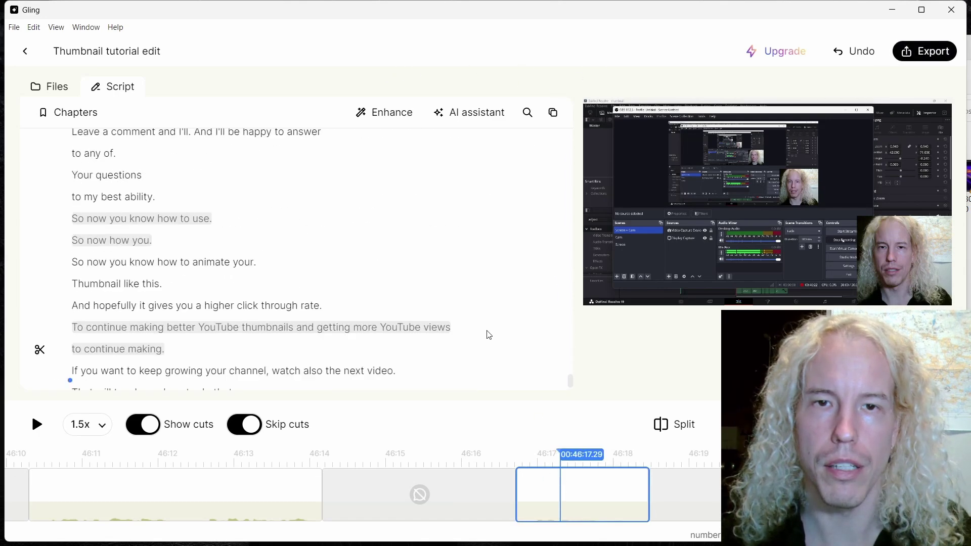
{"action": "left_click", "coordinate": [383, 113]}
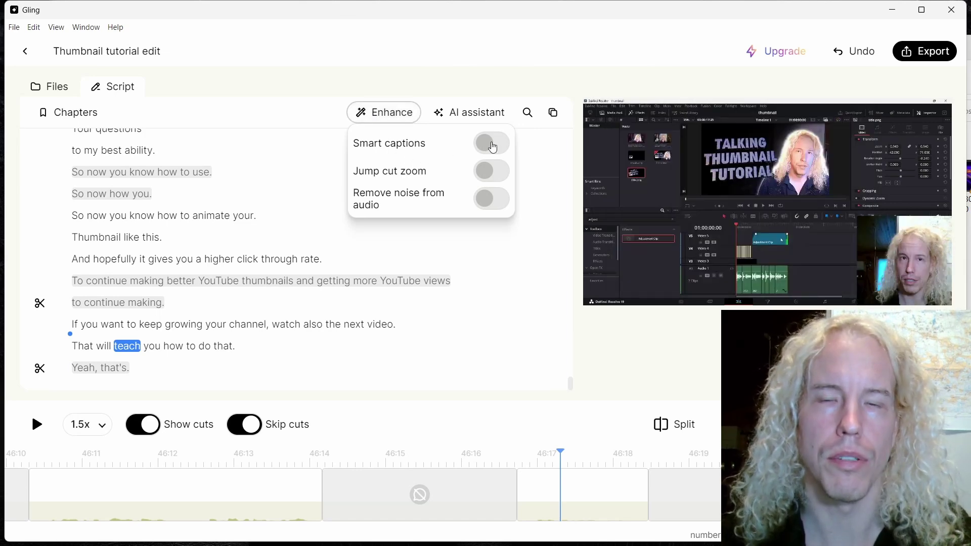
{"action": "left_click", "coordinate": [493, 145]}
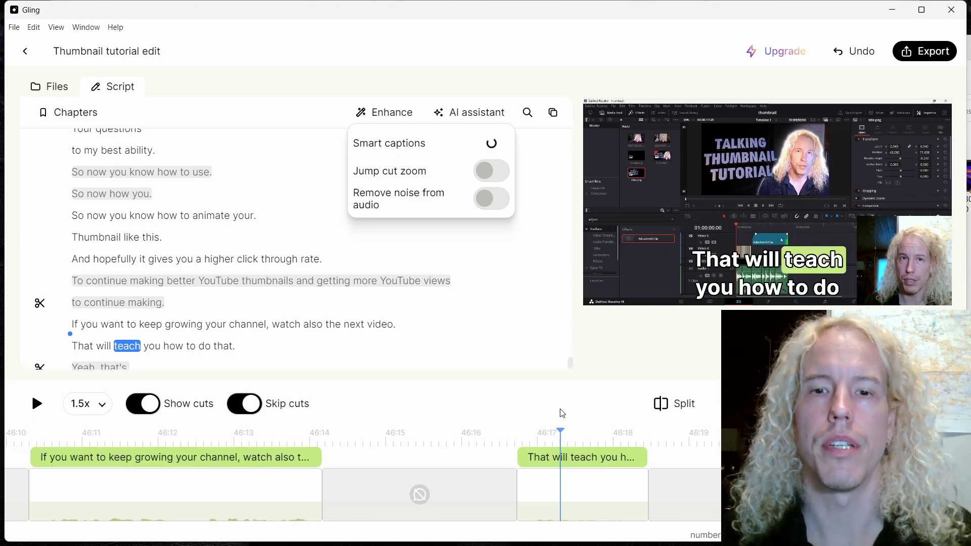
{"action": "left_click", "coordinate": [528, 439]}
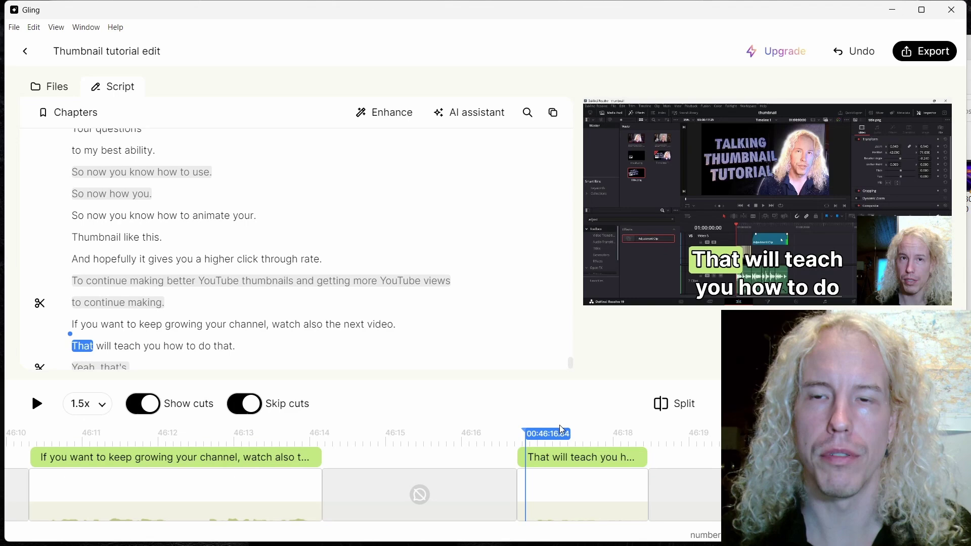
{"action": "left_click", "coordinate": [546, 466]}
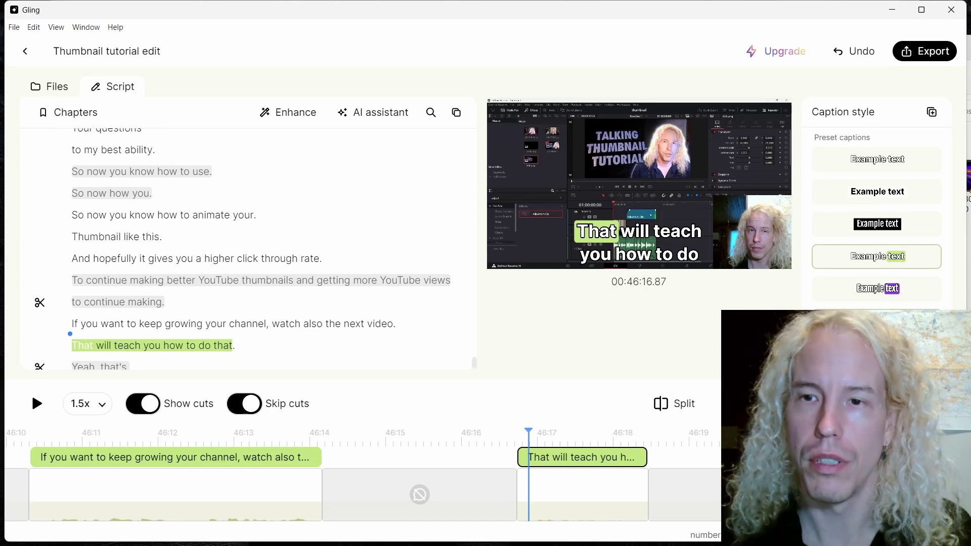
- Compare the caption presets, apply the purple word-highlight style, and preview it in playback
{"action": "left_click", "coordinate": [875, 321]}
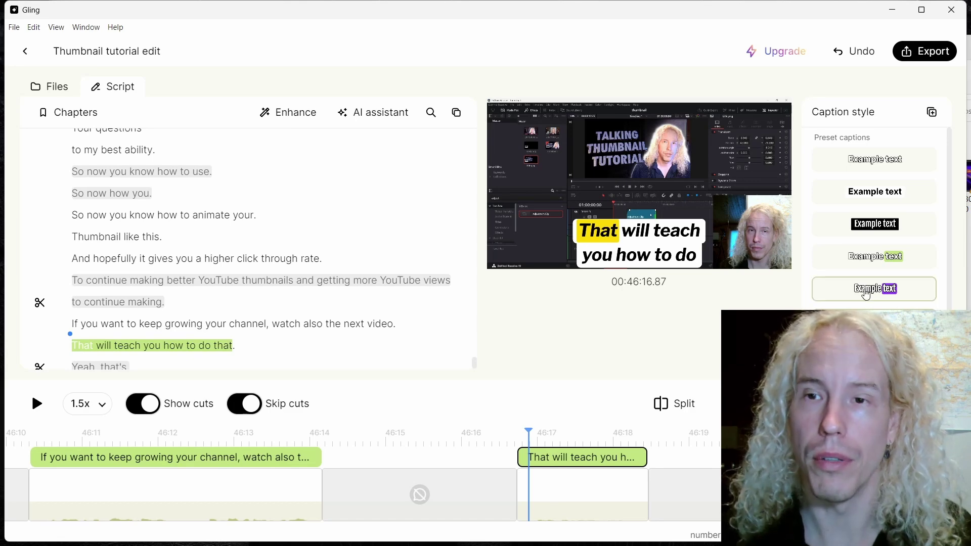
{"action": "left_click", "coordinate": [862, 222]}
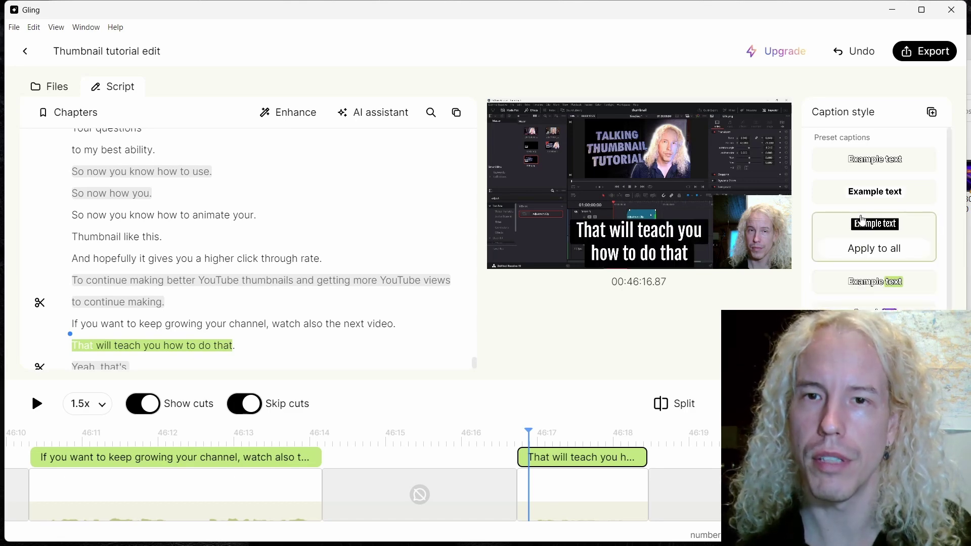
{"action": "left_click", "coordinate": [880, 306]}
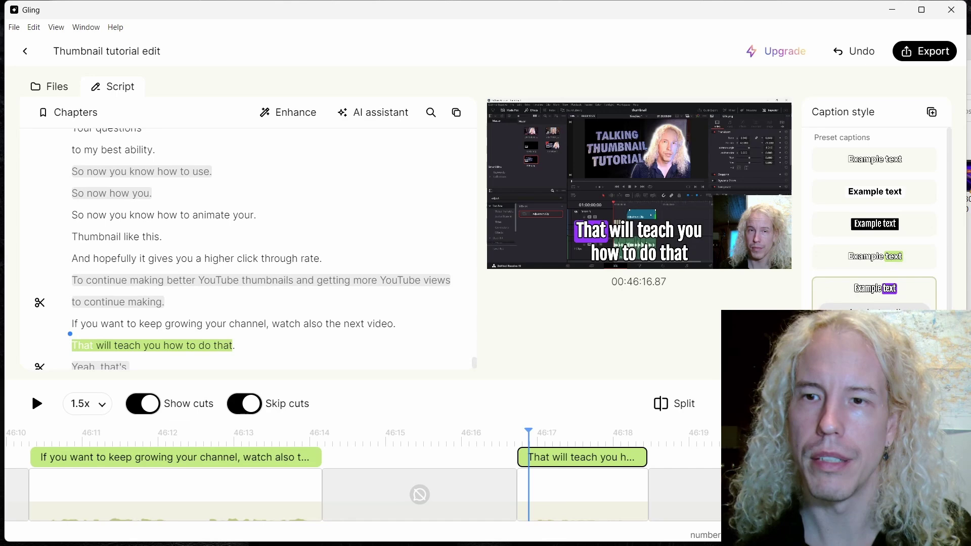
{"action": "left_click", "coordinate": [880, 324]}
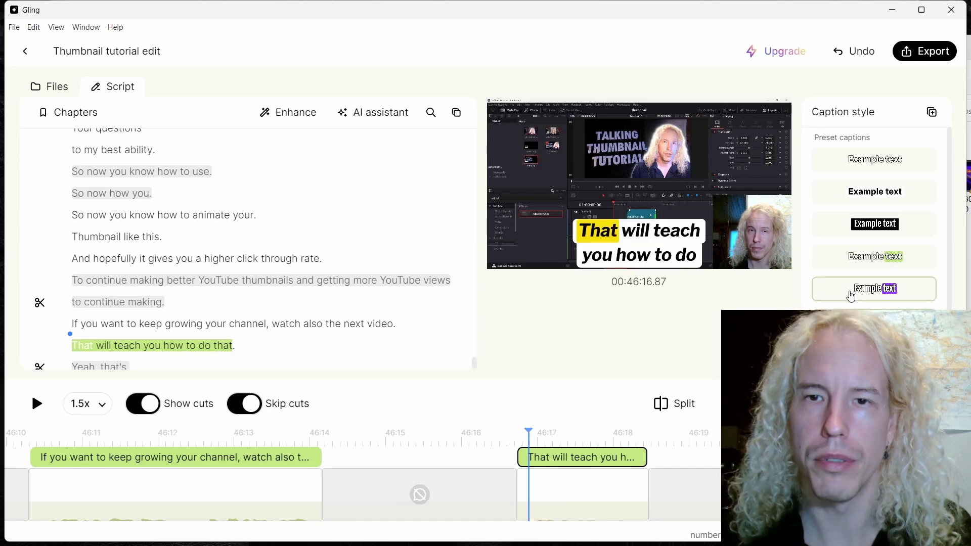
{"action": "left_click", "coordinate": [850, 293]}
{"action": "key", "text": "space"}
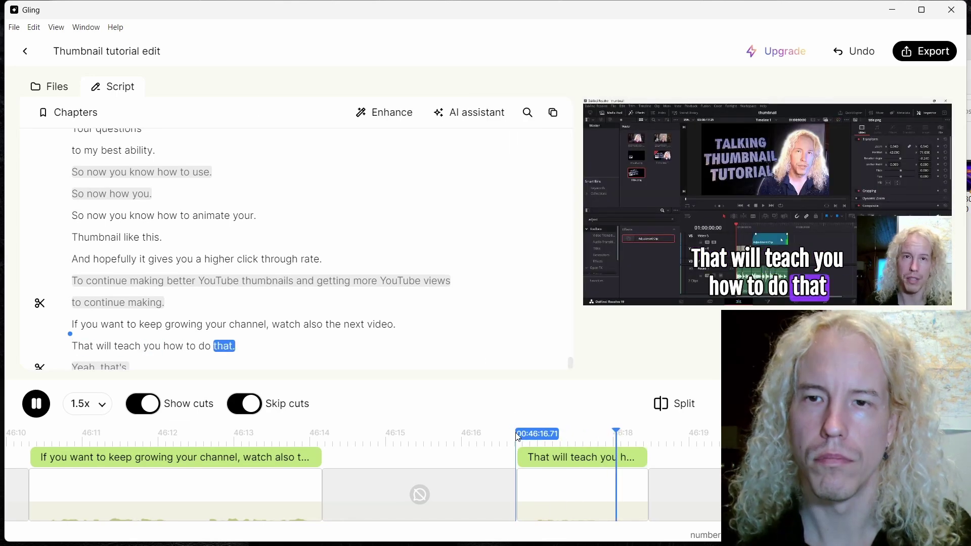
{"action": "key", "text": "space"}
{"action": "left_click", "coordinate": [388, 121]}
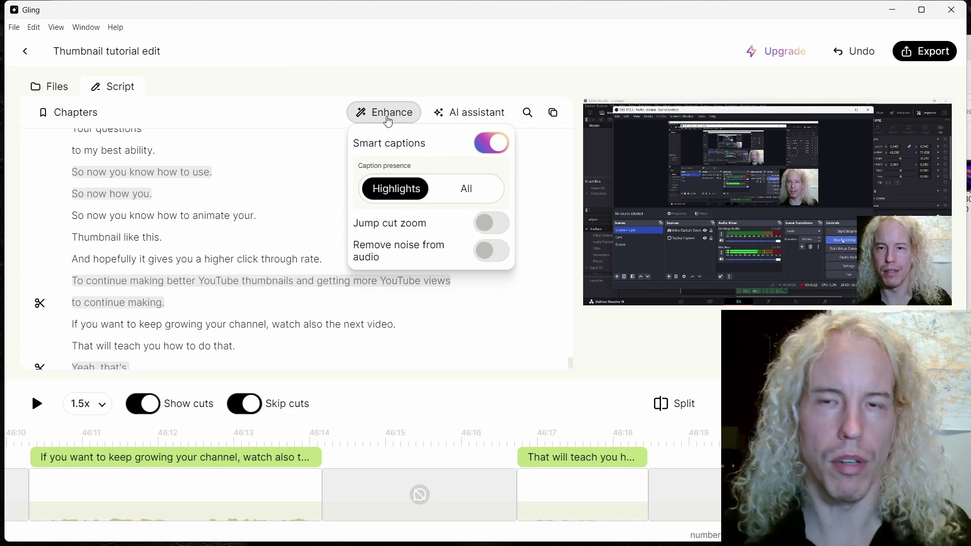
- Switch smart captions off, toggle jump cut zoom, and close Gling
{"action": "left_click", "coordinate": [493, 144]}
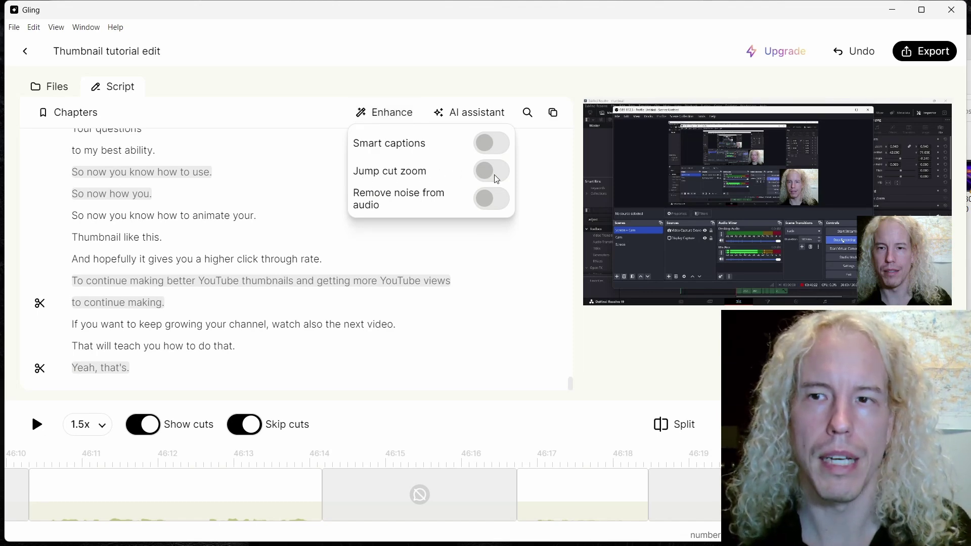
{"action": "left_click", "coordinate": [495, 176]}
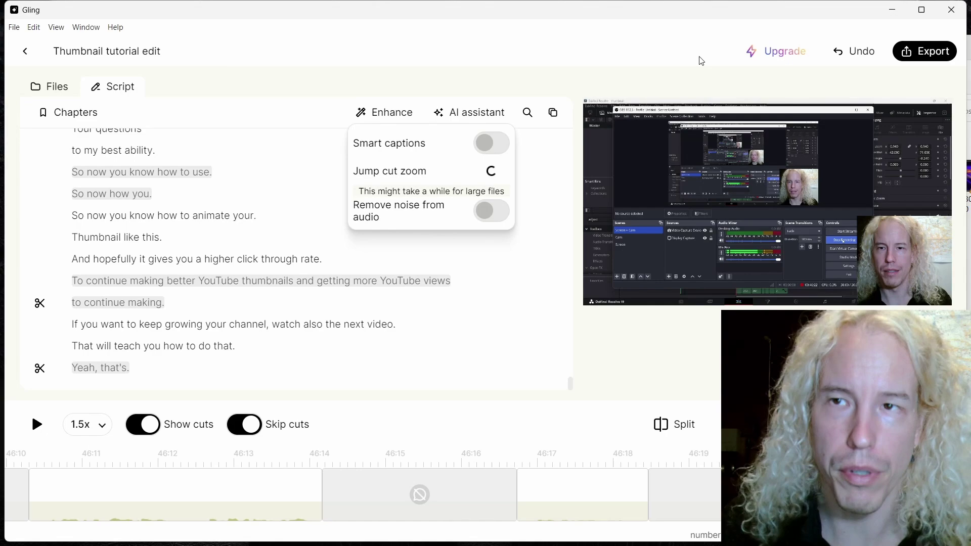
{"action": "left_click", "coordinate": [955, 16]}
- End Gling in Task Manager, relaunch it from Start search, and open Thumbnail tutorial edit
{"action": "key", "text": "ctrl+shift+Escape"}
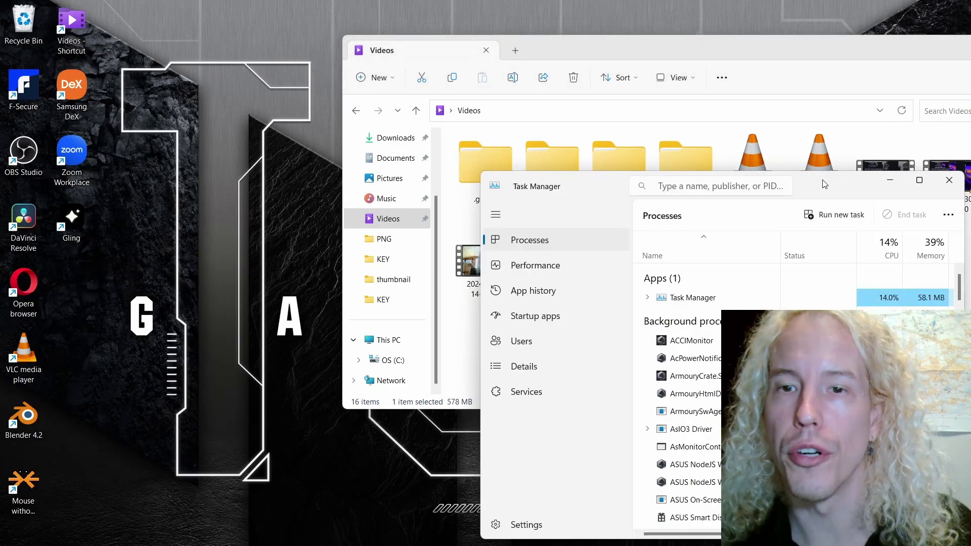
{"action": "left_click_drag", "start_coordinate": [825, 184], "coordinate": [778, 78]}
{"action": "left_click", "coordinate": [902, 74]}
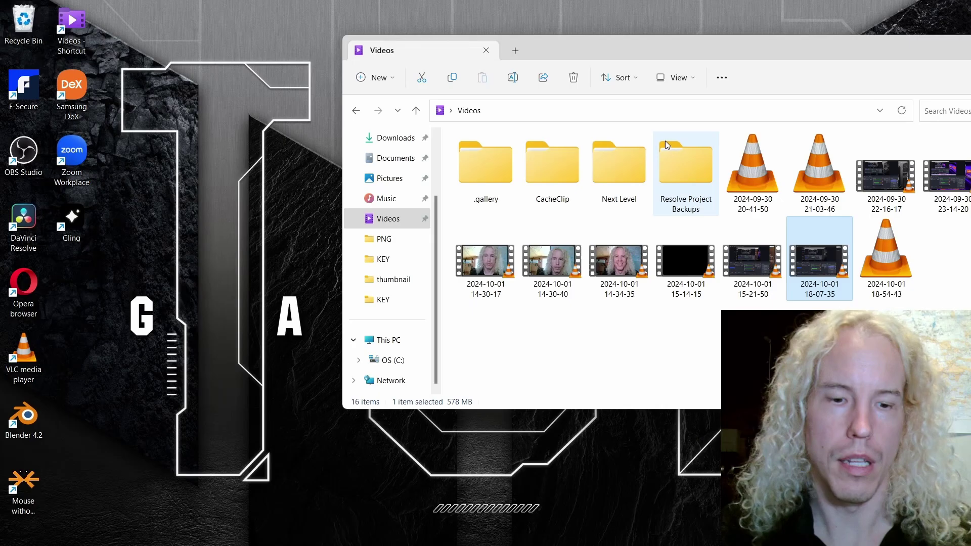
{"action": "key", "text": "super"}
{"action": "type", "text": "gling"}
{"action": "key", "text": "Return"}
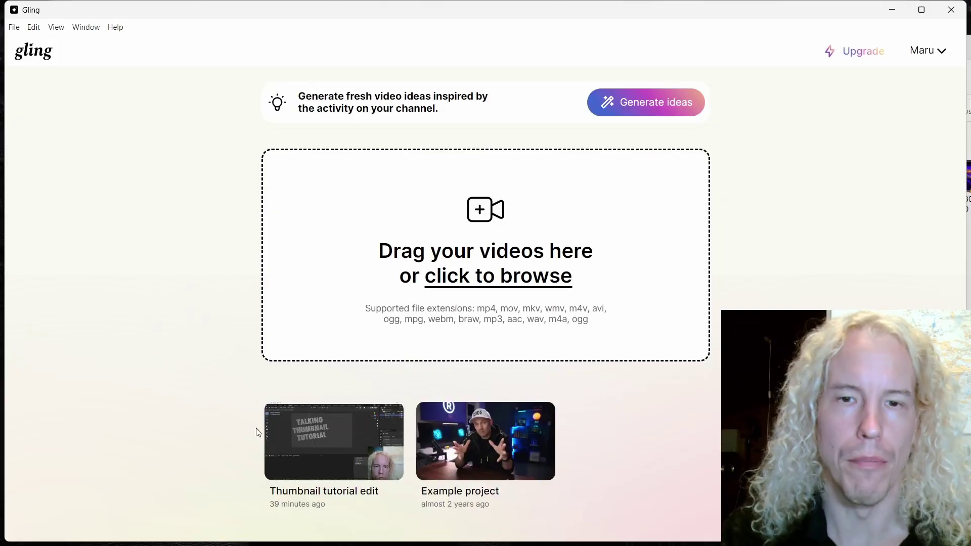
{"action": "left_click", "coordinate": [326, 423]}
{"action": "left_click", "coordinate": [397, 125]}
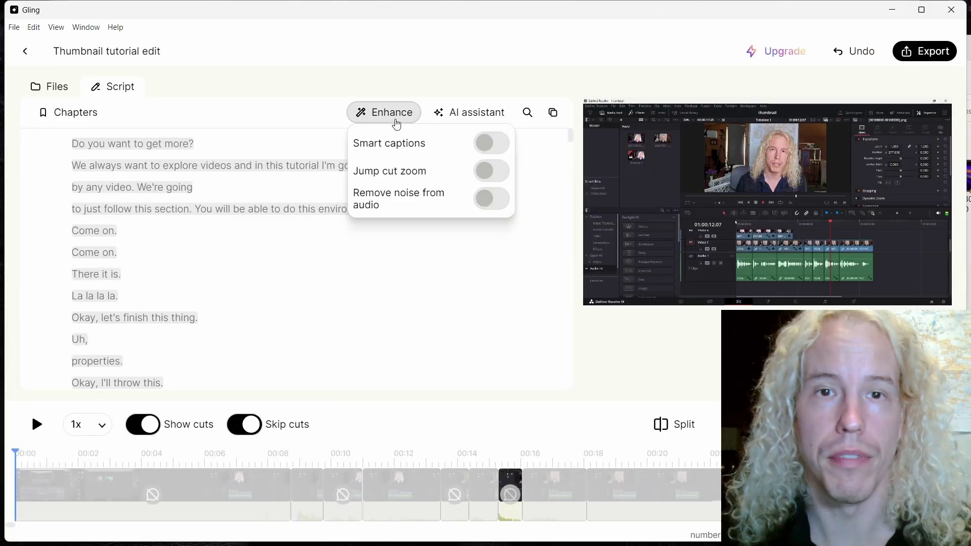
{"action": "left_click", "coordinate": [396, 124]}
{"action": "left_click", "coordinate": [465, 120]}
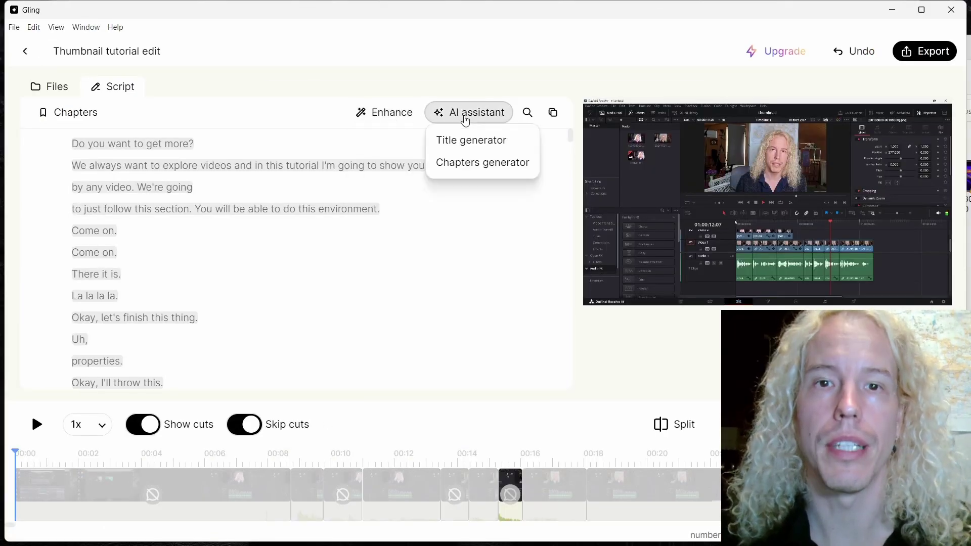
{"action": "left_click", "coordinate": [465, 146]}
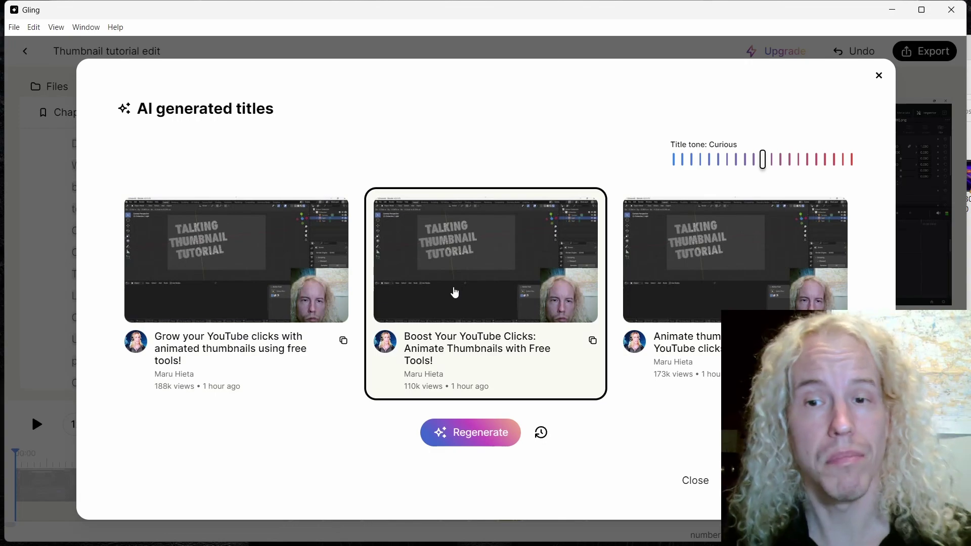
{"action": "key", "text": "super+shift+s"}
{"action": "left_click_drag", "start_coordinate": [105, 176], "coordinate": [874, 414]}
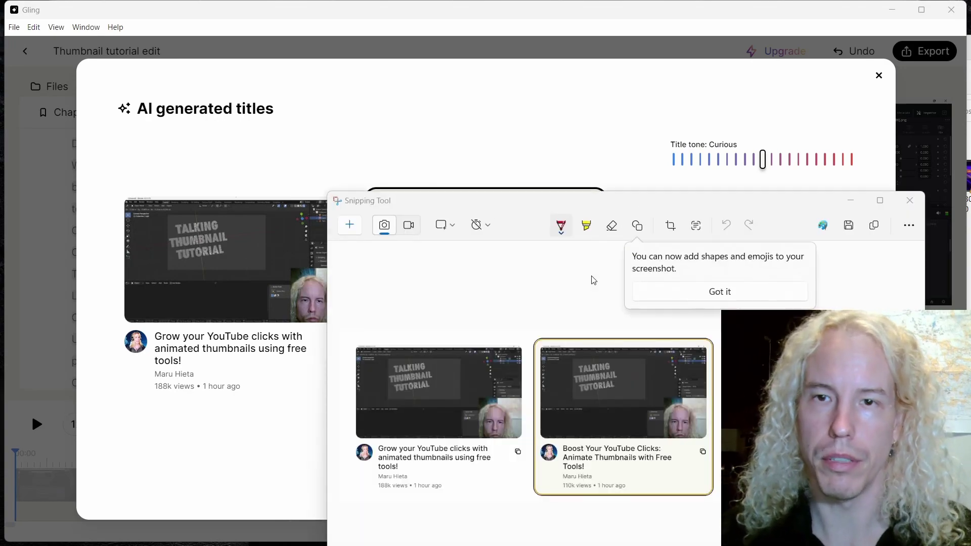
{"action": "key", "text": "alt+Tab"}
{"action": "left_click", "coordinate": [688, 473]}
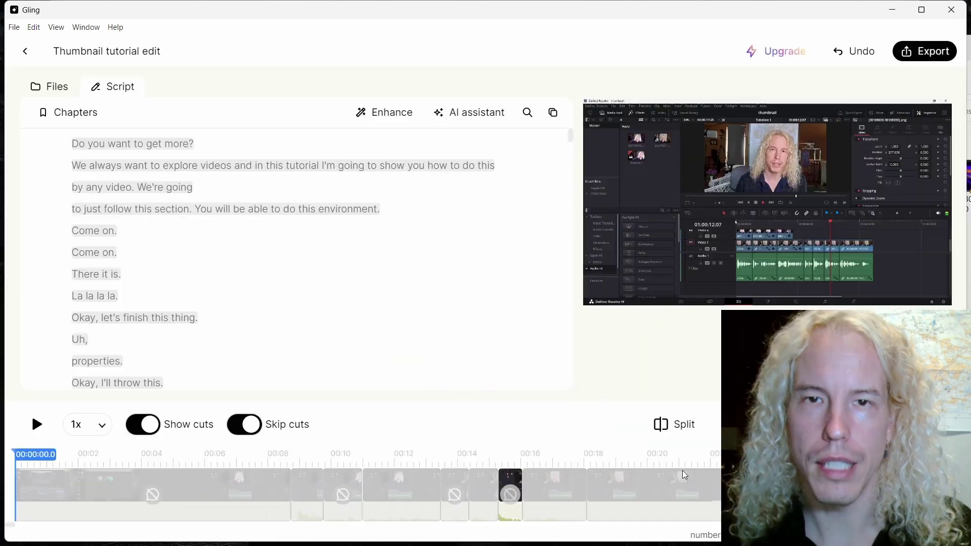
- Run the AI assistant's Chapters generator to produce chapters for the video
{"action": "left_click", "coordinate": [469, 118]}
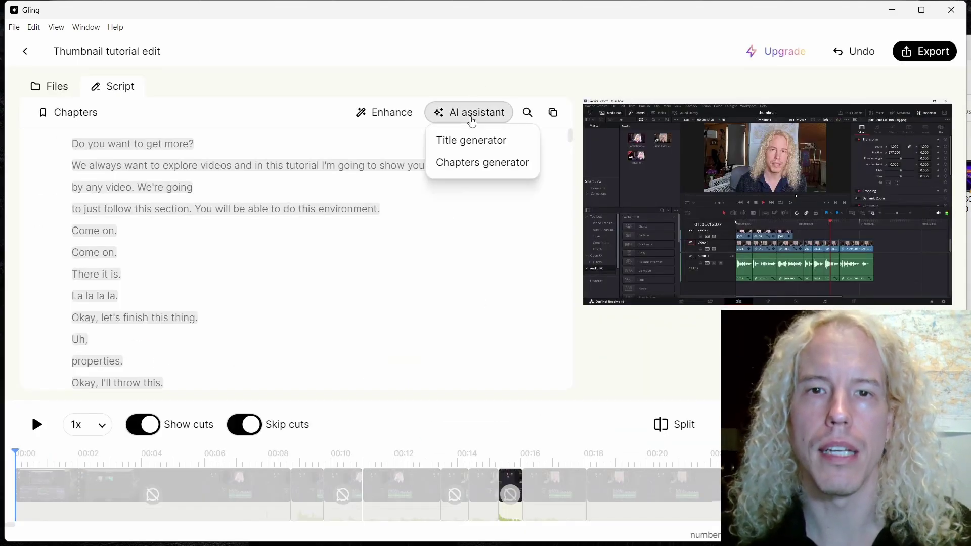
{"action": "left_click", "coordinate": [471, 163]}
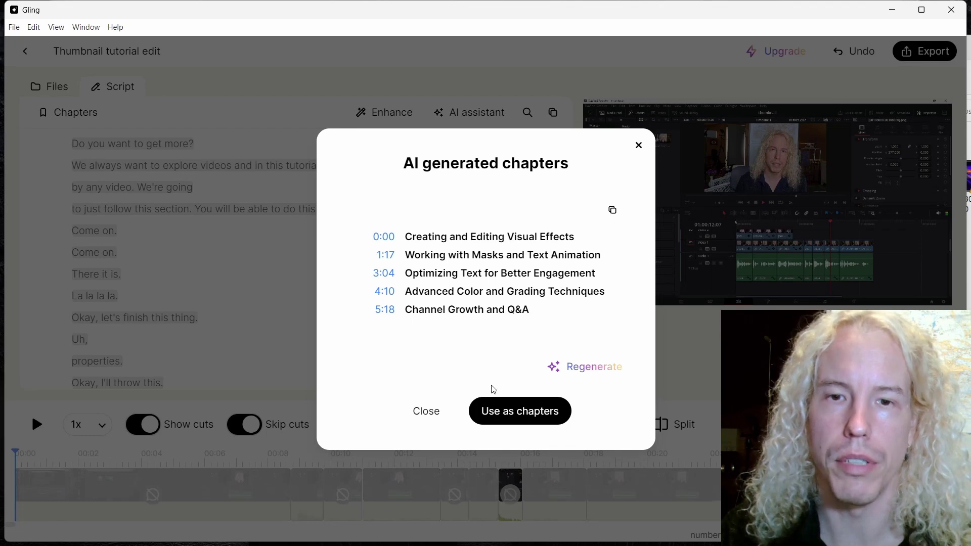
- Apply the generated chapters and show the Chapters list, jumping to the 00:00 chapter
{"action": "left_click", "coordinate": [531, 414]}
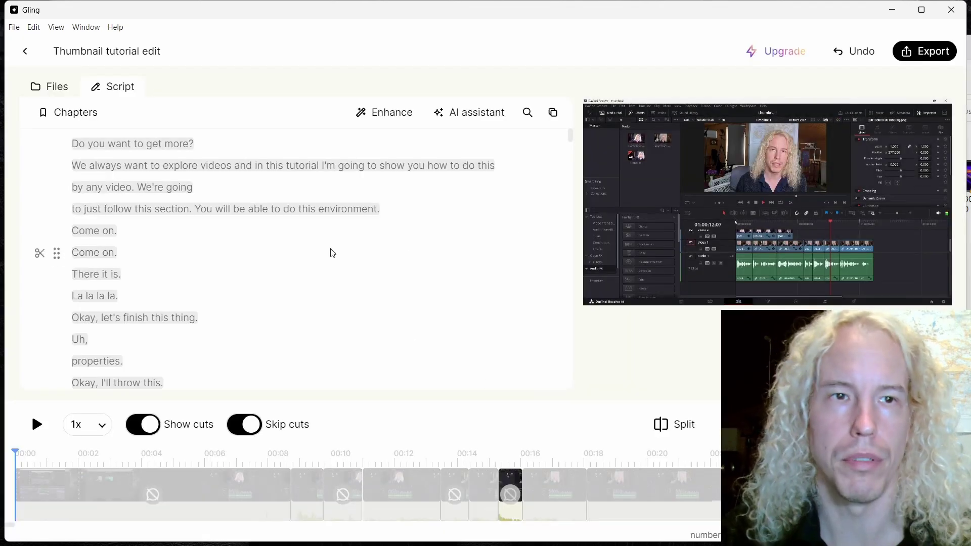
{"action": "left_click", "coordinate": [73, 114]}
{"action": "left_click", "coordinate": [83, 176]}
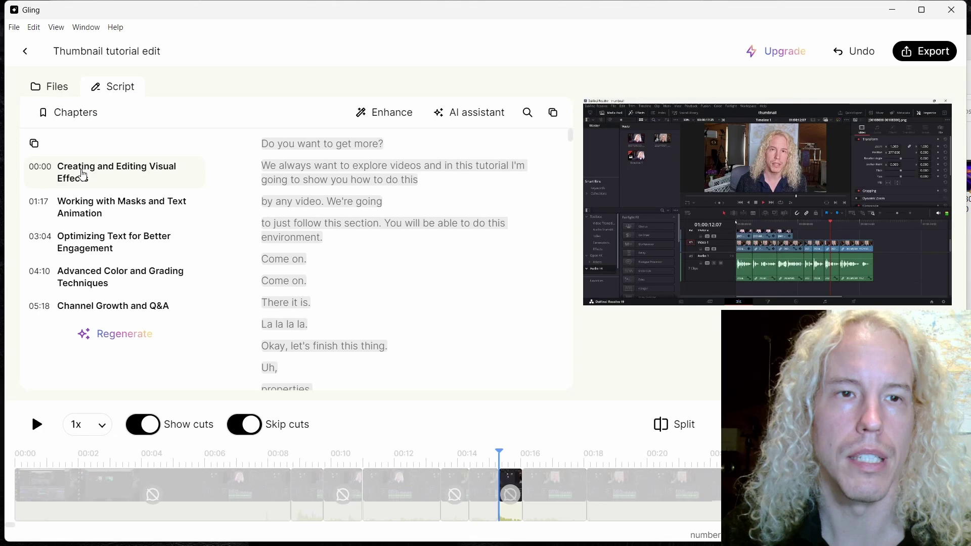
- Jump between chapters, including Working with Masks and Text Animation and Channel Growth and Q&A
{"action": "left_click", "coordinate": [96, 213]}
{"action": "left_click", "coordinate": [107, 250]}
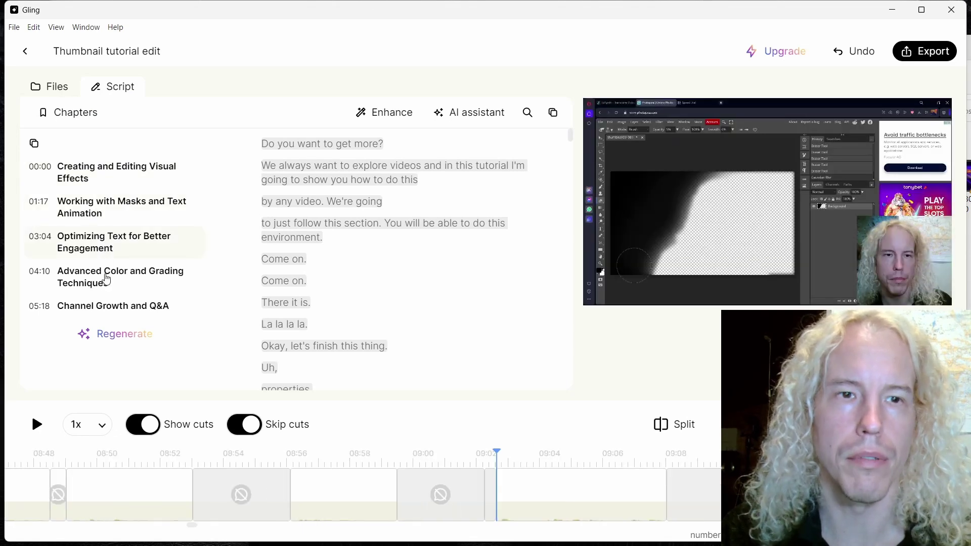
{"action": "left_click", "coordinate": [101, 310]}
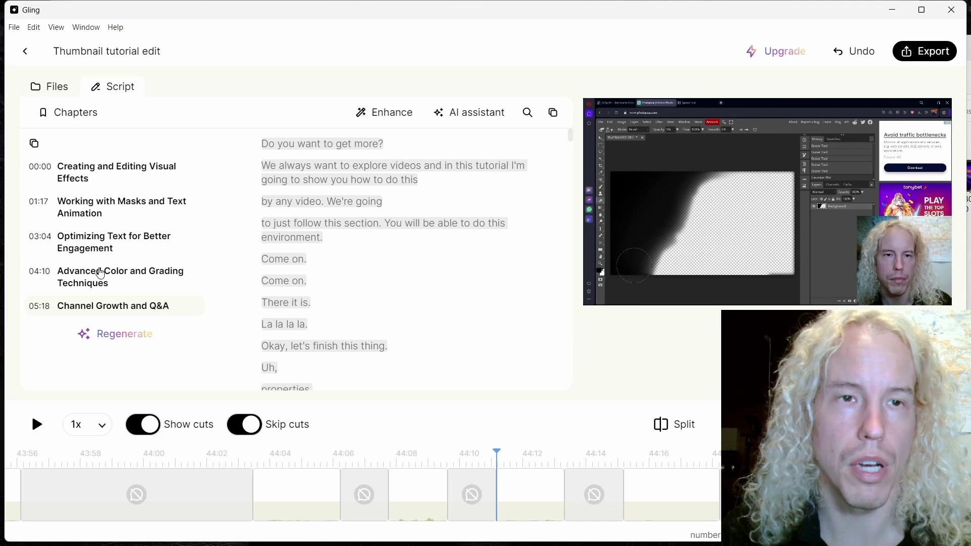
{"action": "left_click", "coordinate": [96, 211]}
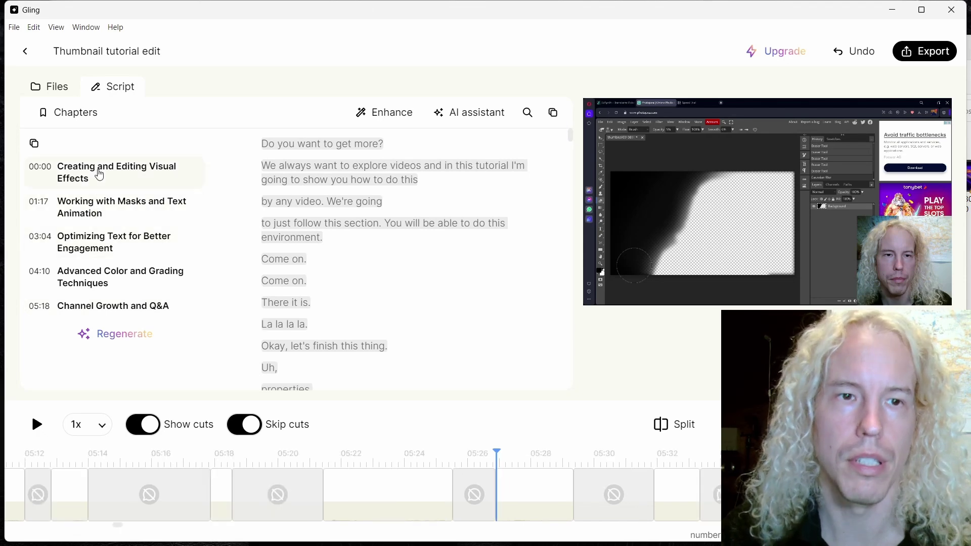
{"action": "left_click", "coordinate": [99, 175]}
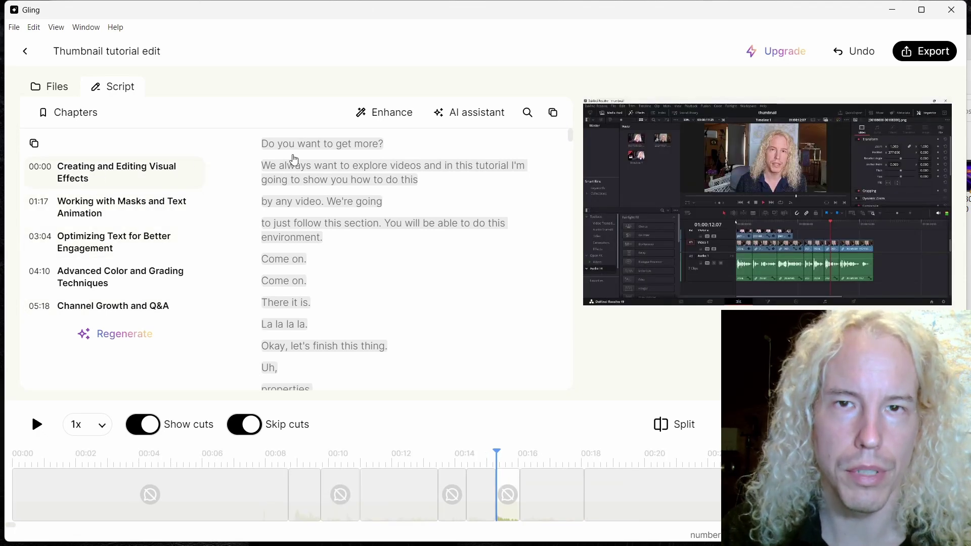
{"action": "left_click", "coordinate": [111, 210]}
{"action": "left_click", "coordinate": [96, 251]}
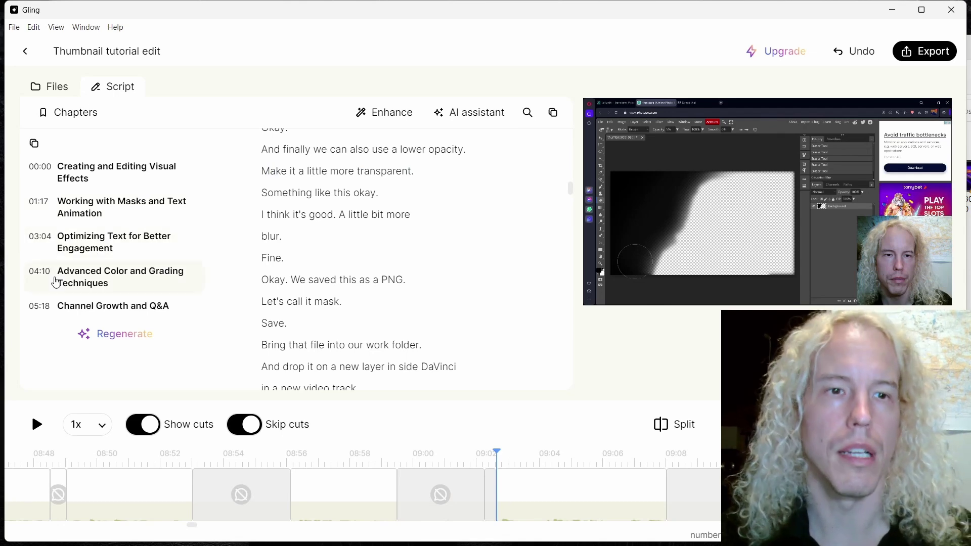
{"action": "left_click", "coordinate": [86, 240]}
{"action": "left_click", "coordinate": [89, 212]}
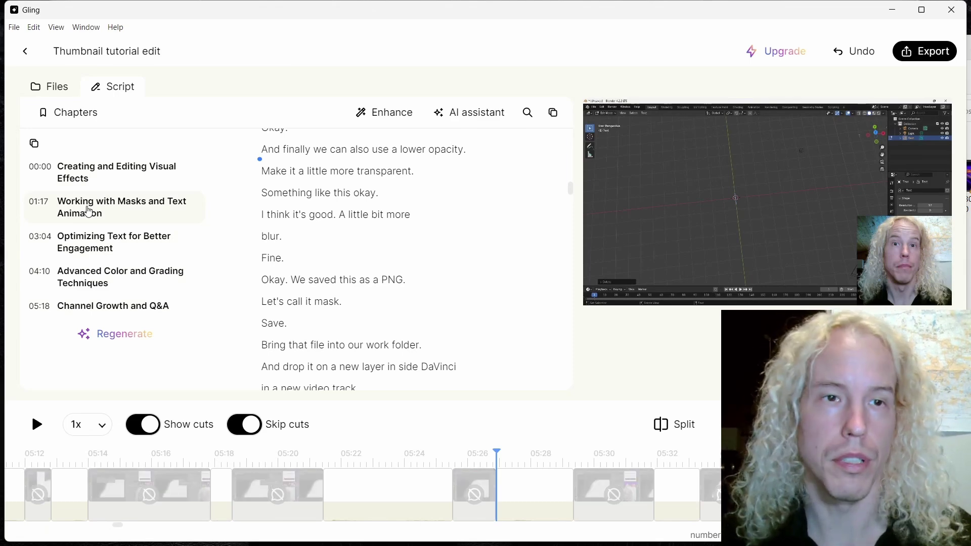
{"action": "left_click", "coordinate": [528, 113]}
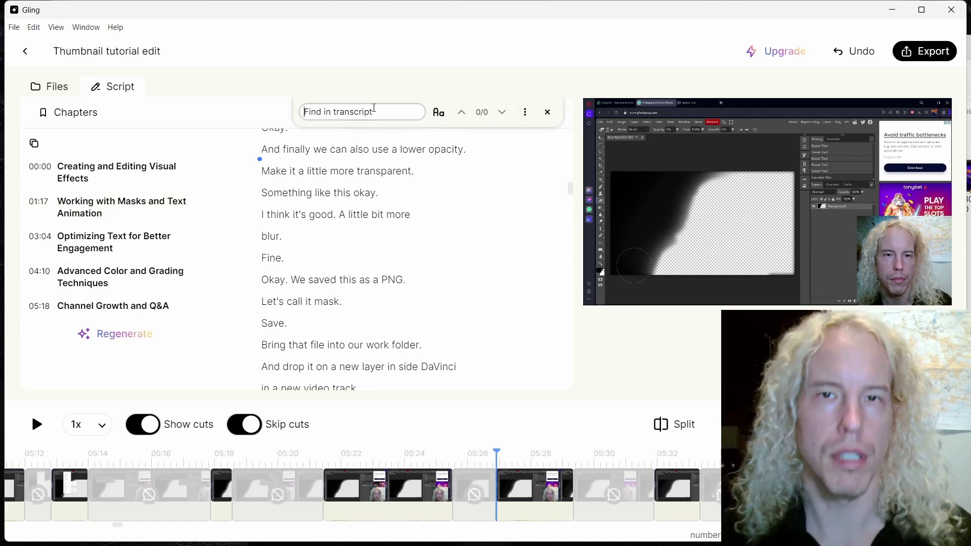
{"action": "left_click", "coordinate": [438, 114]}
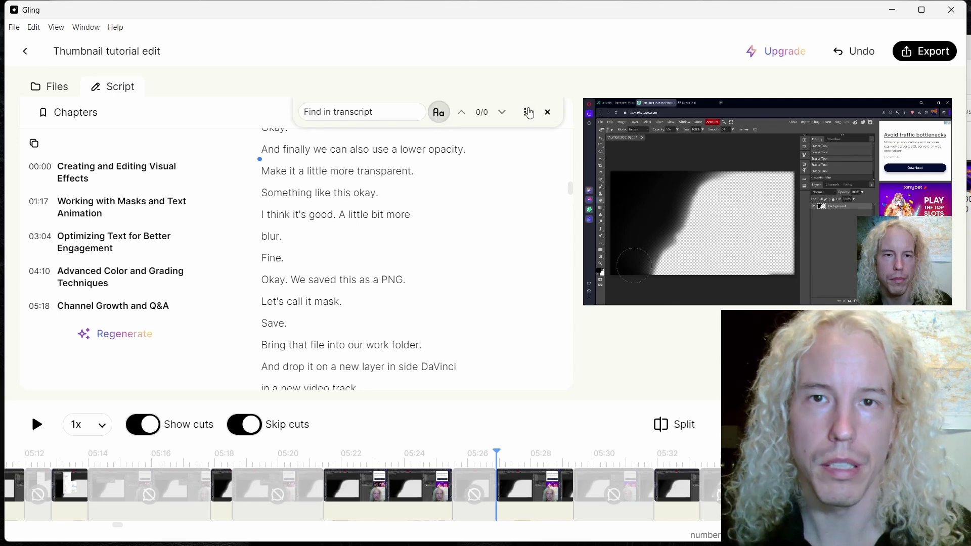
{"action": "left_click", "coordinate": [548, 112]}
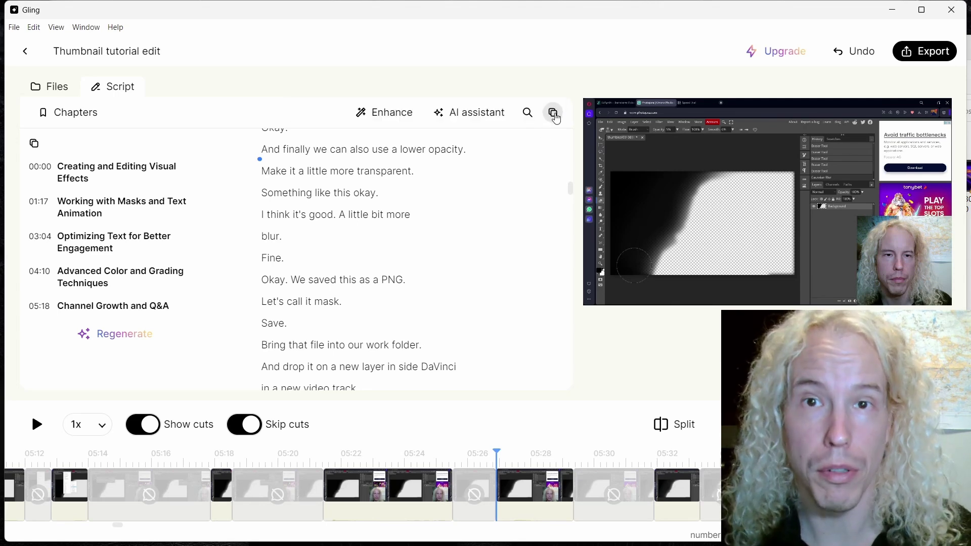
{"action": "left_click", "coordinate": [554, 114]}
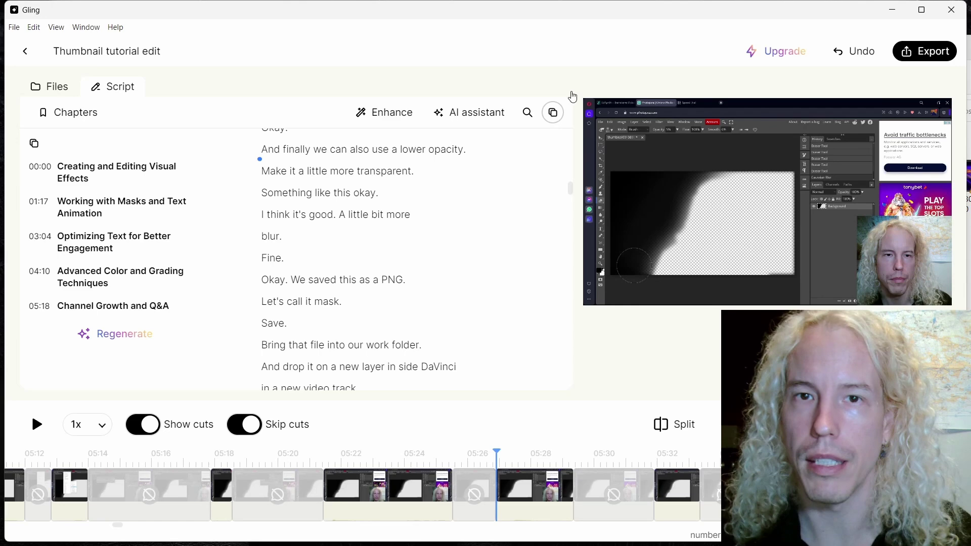
- Export the edit as an MP4 named 'Thumbnail tutorial edit part 2' into Desktop\thumbnail
{"action": "left_click", "coordinate": [928, 52]}
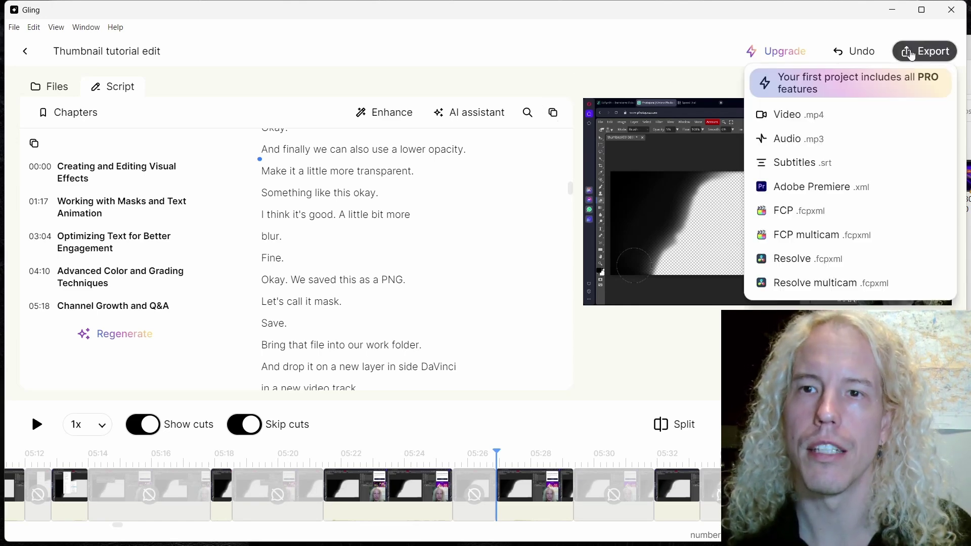
{"action": "left_click", "coordinate": [797, 122]}
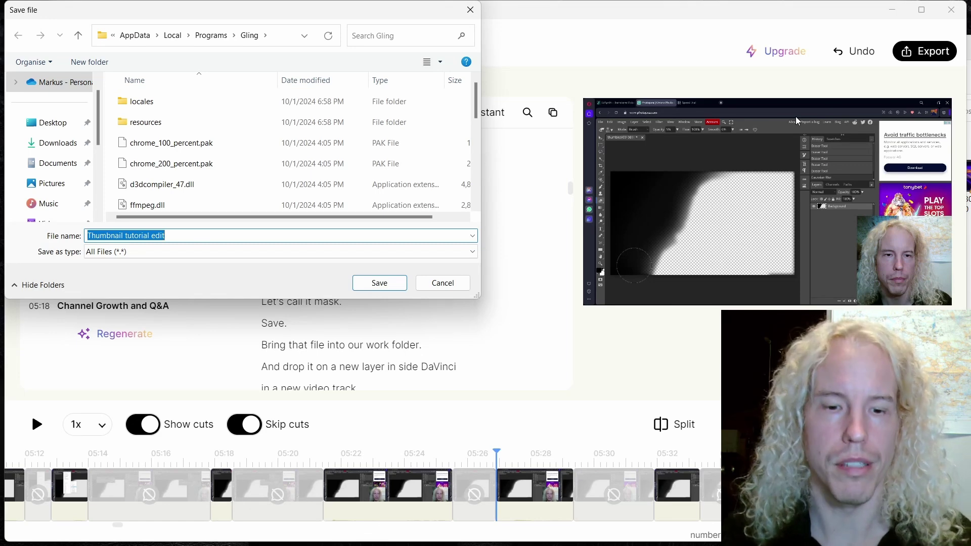
{"action": "left_click", "coordinate": [46, 122]}
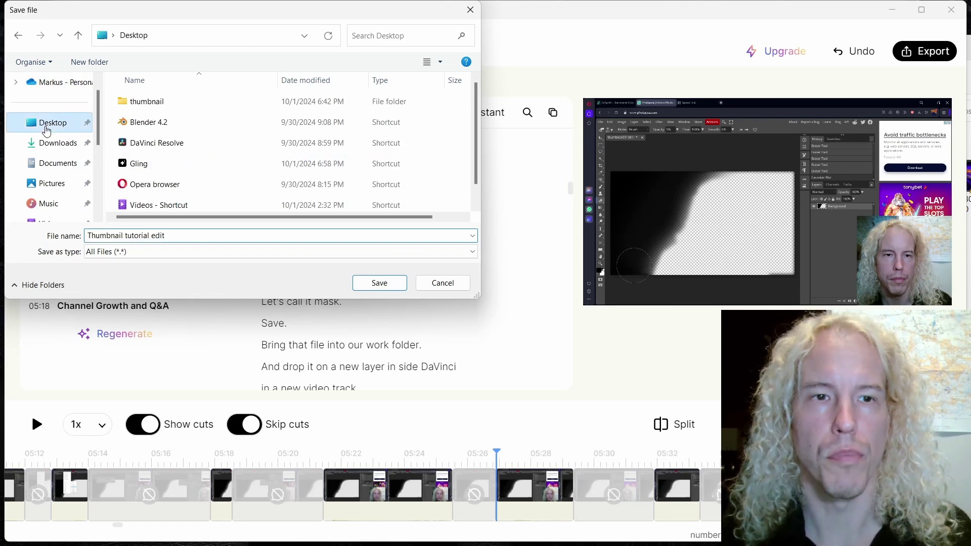
{"action": "double_click", "coordinate": [144, 103]}
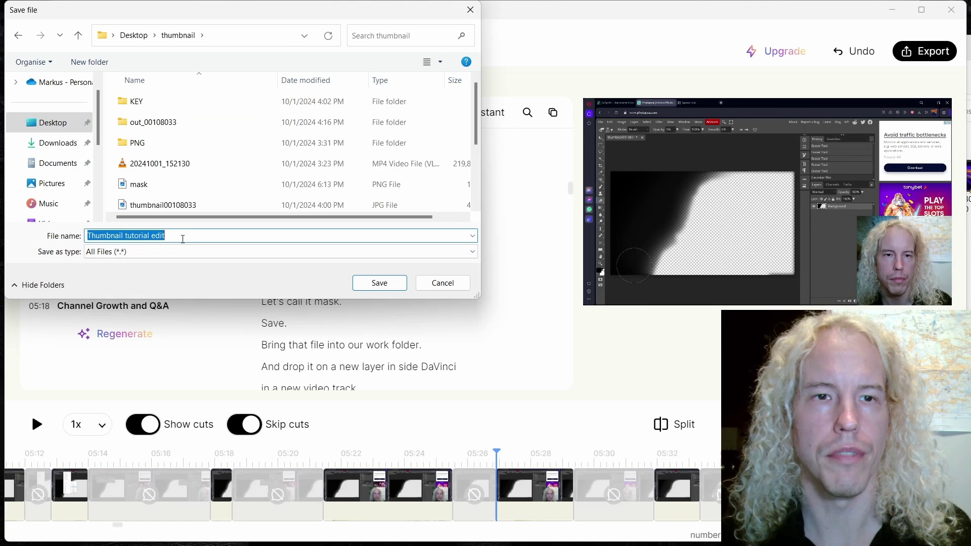
{"action": "left_click", "coordinate": [184, 240]}
{"action": "type", "text": "part 2"}
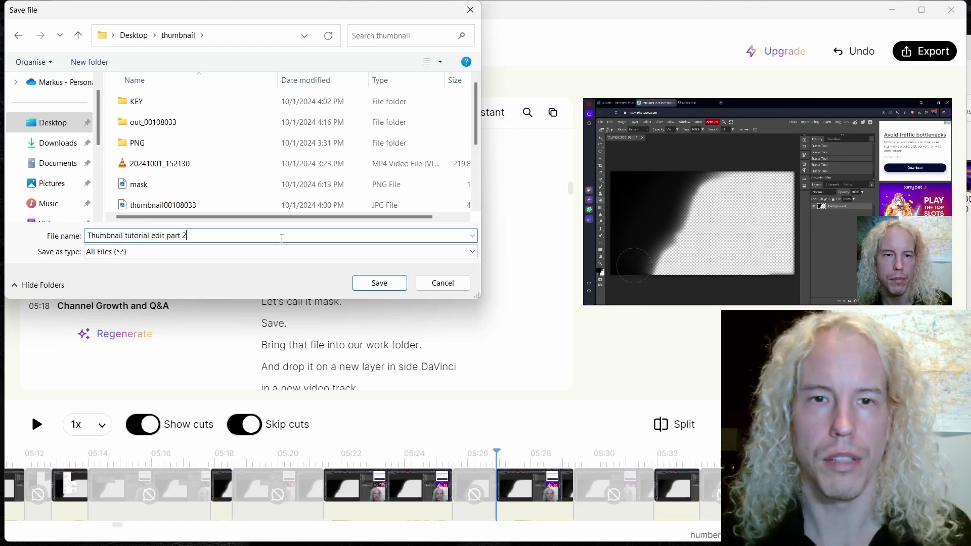
{"action": "left_click", "coordinate": [379, 283]}
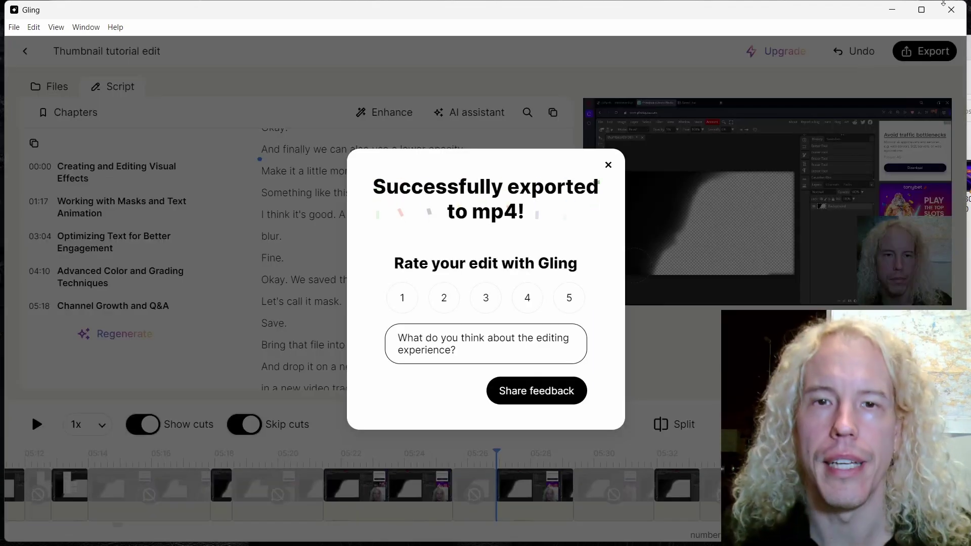
{"action": "left_click", "coordinate": [626, 161]}
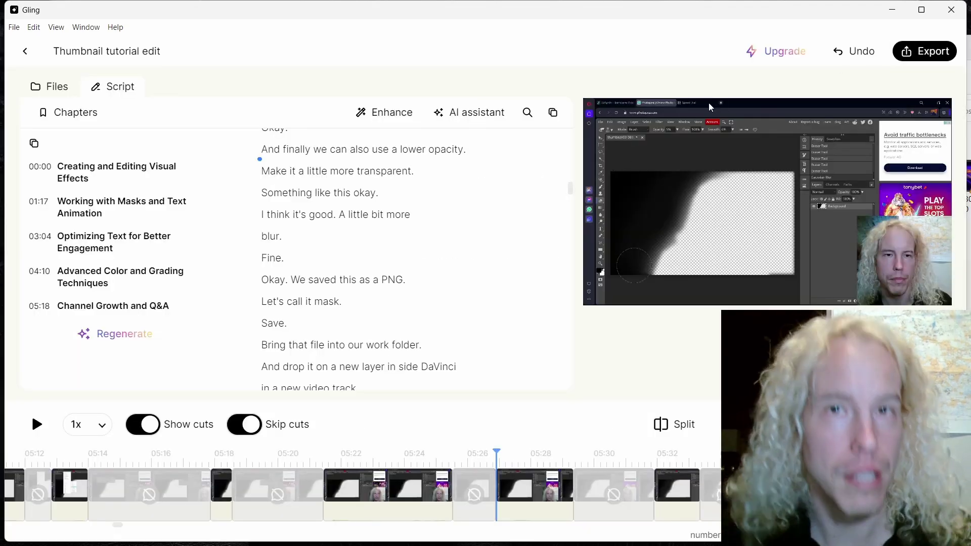
- Extend the right edge of the clip near 05:25 so it ends at about 00:05:25.75
{"action": "left_click", "coordinate": [431, 481]}
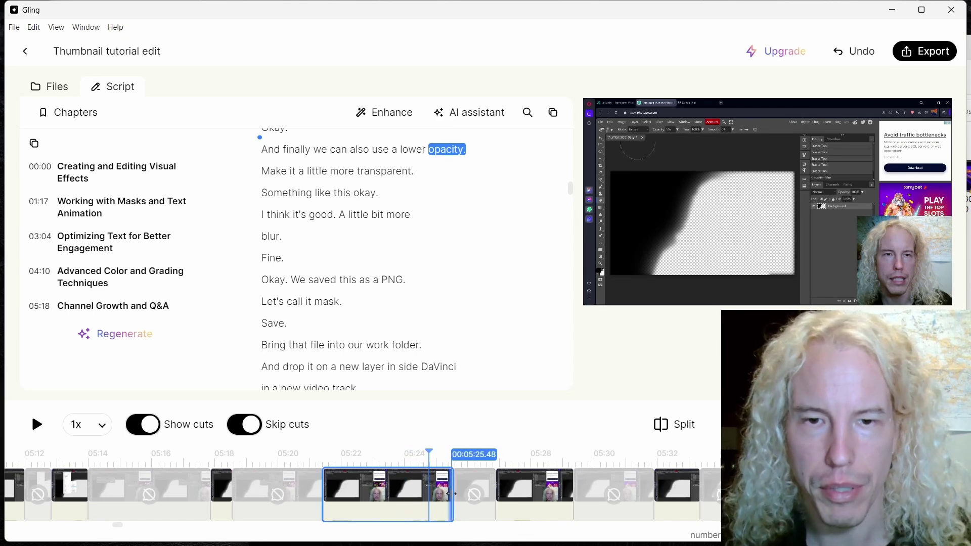
{"action": "left_click_drag", "start_coordinate": [453, 495], "coordinate": [462, 498]}
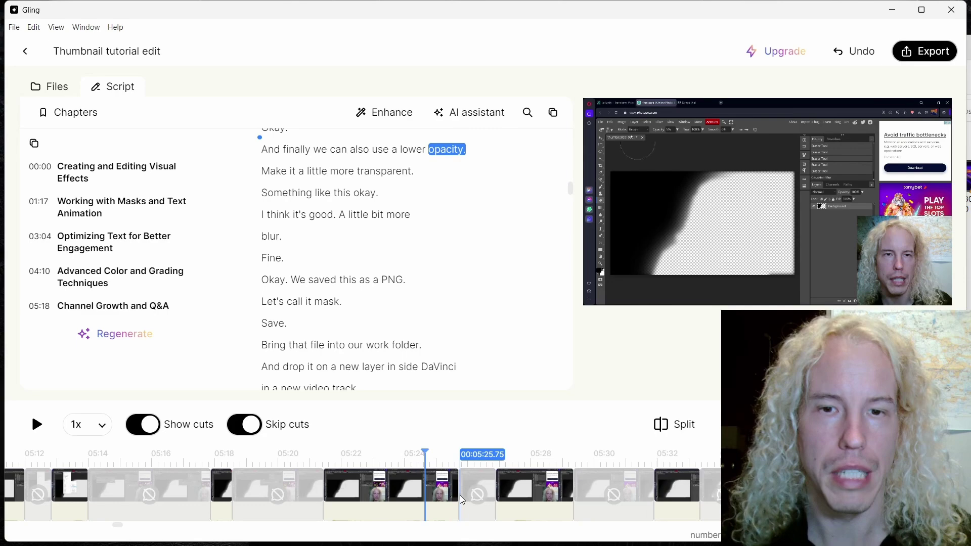
{"action": "left_click_drag", "start_coordinate": [458, 496], "coordinate": [457, 497]}
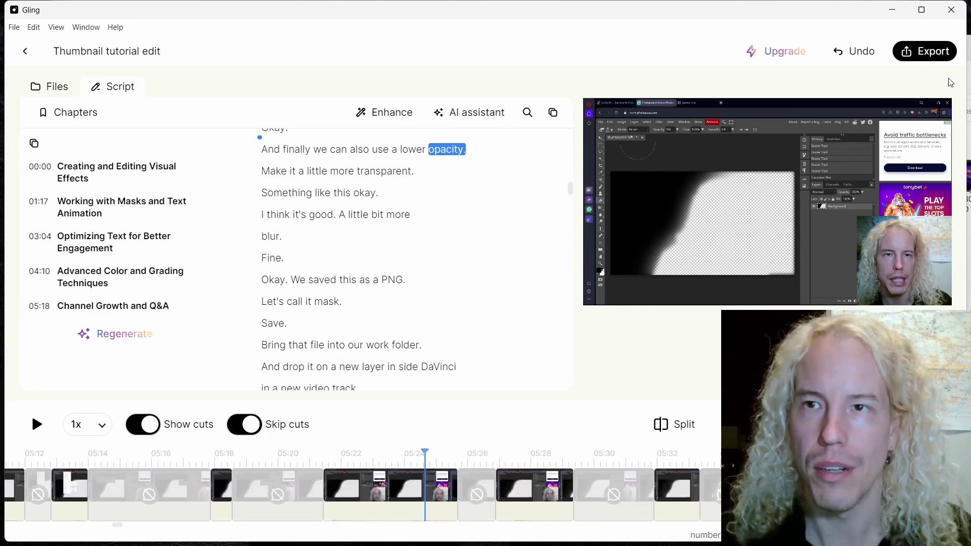
- Run the MP4 export of the edited video again
{"action": "left_click", "coordinate": [926, 51]}
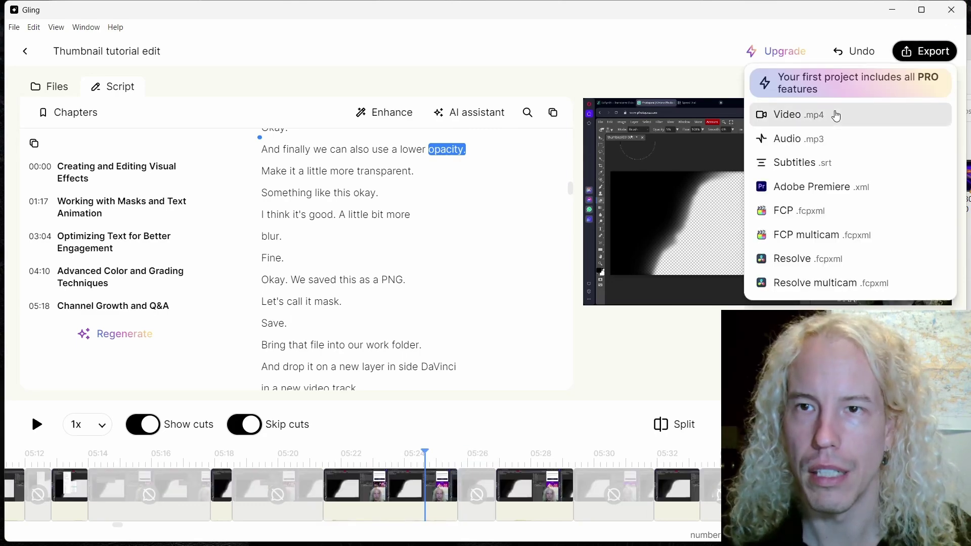
{"action": "left_click", "coordinate": [787, 114]}
{"action": "left_click", "coordinate": [457, 291]}
- Close Gling and open the thumbnail project in DaVinci Resolve
{"action": "left_click", "coordinate": [952, 9]}
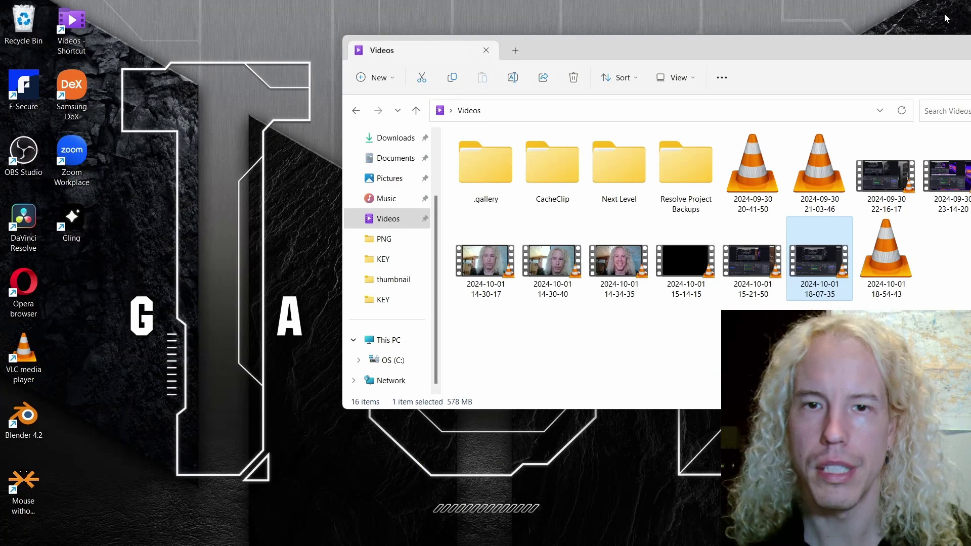
{"action": "key", "text": "super"}
{"action": "key", "text": "super"}
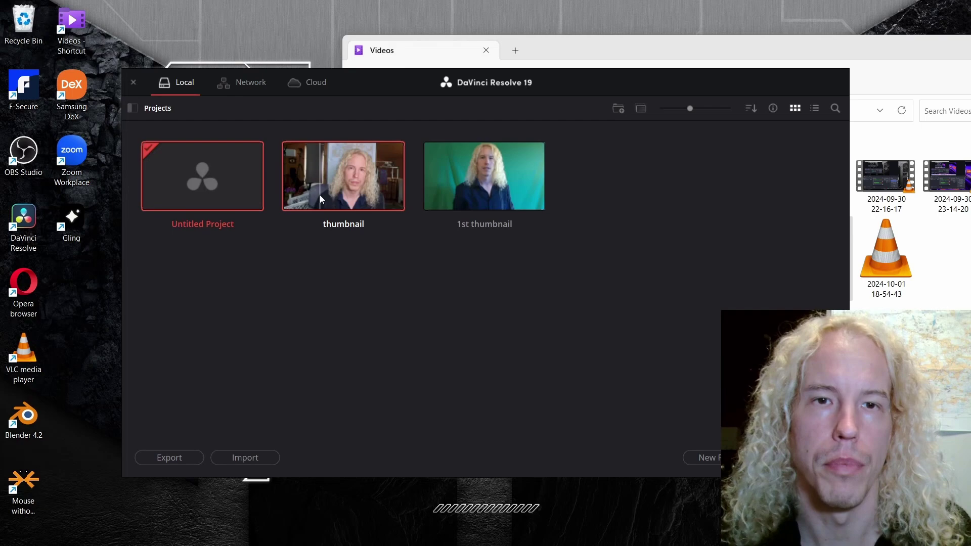
{"action": "left_click", "coordinate": [435, 390]}
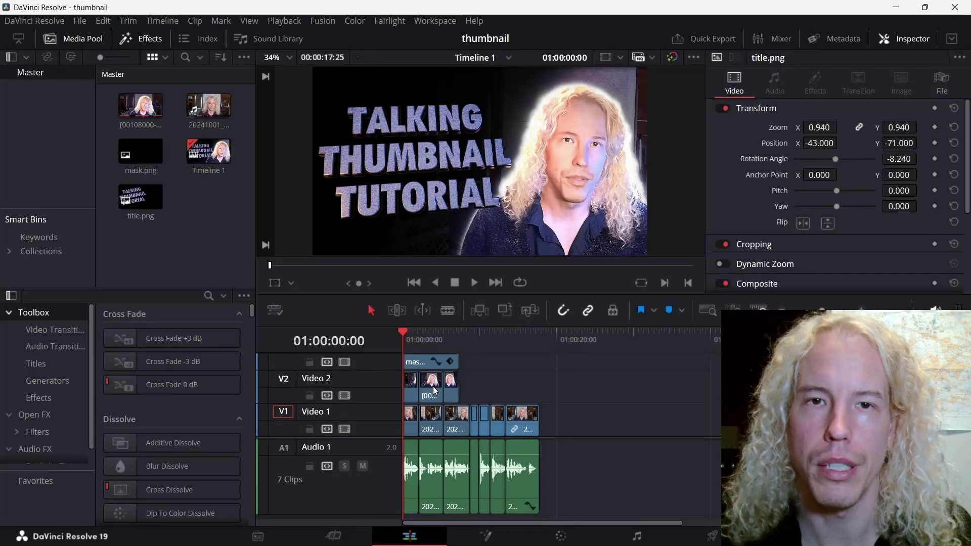
- Import 'Thumbnail tutorial edit part 2' from Desktop\thumbnail into the Media Pool
{"action": "key", "text": "alt+Tab"}
{"action": "key", "text": "alt+Tab"}
{"action": "key", "text": "alt+shift+Tab"}
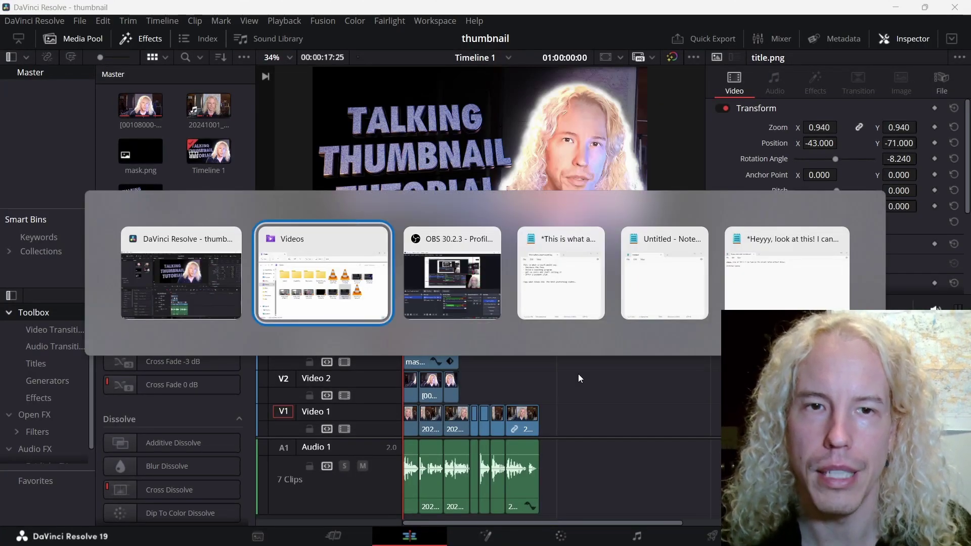
{"action": "scroll", "coordinate": [389, 218], "scroll_direction": "up", "scroll_amount": 4}
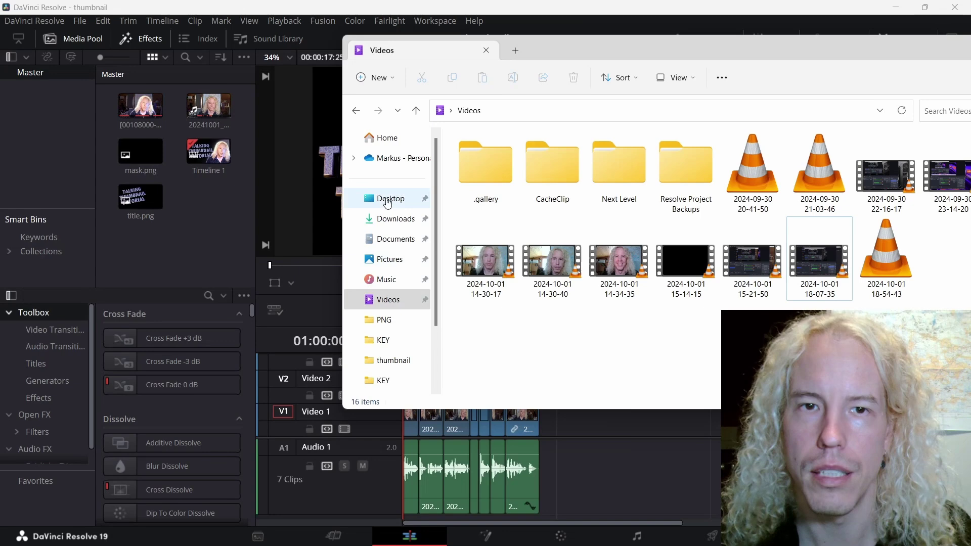
{"action": "left_click", "coordinate": [389, 198]}
{"action": "double_click", "coordinate": [480, 158]}
{"action": "left_click", "coordinate": [501, 262]}
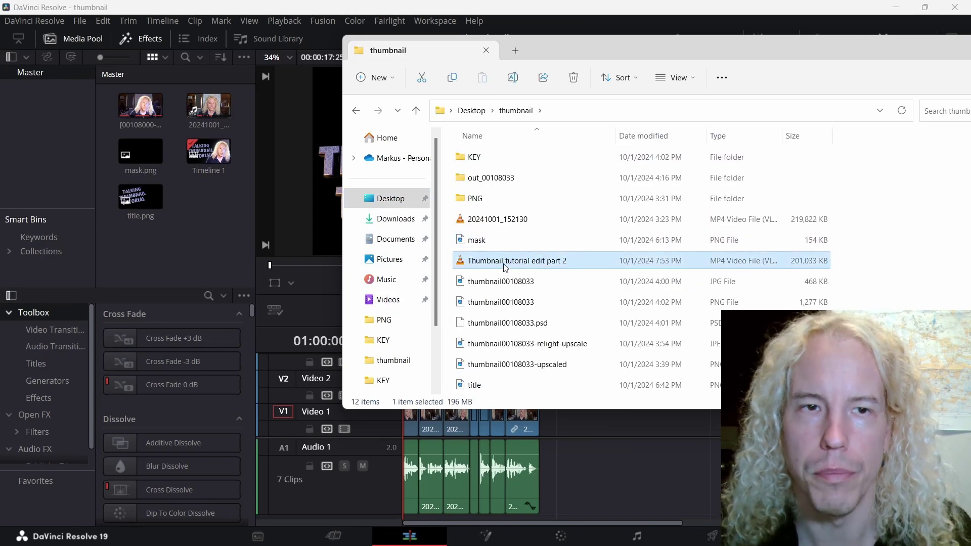
{"action": "left_click_drag", "start_coordinate": [501, 263], "coordinate": [174, 204]}
- Place the clip on Video 1 and Audio 1 and normalize its audio levels
{"action": "left_click", "coordinate": [174, 201]}
{"action": "left_click_drag", "start_coordinate": [208, 152], "coordinate": [603, 413]}
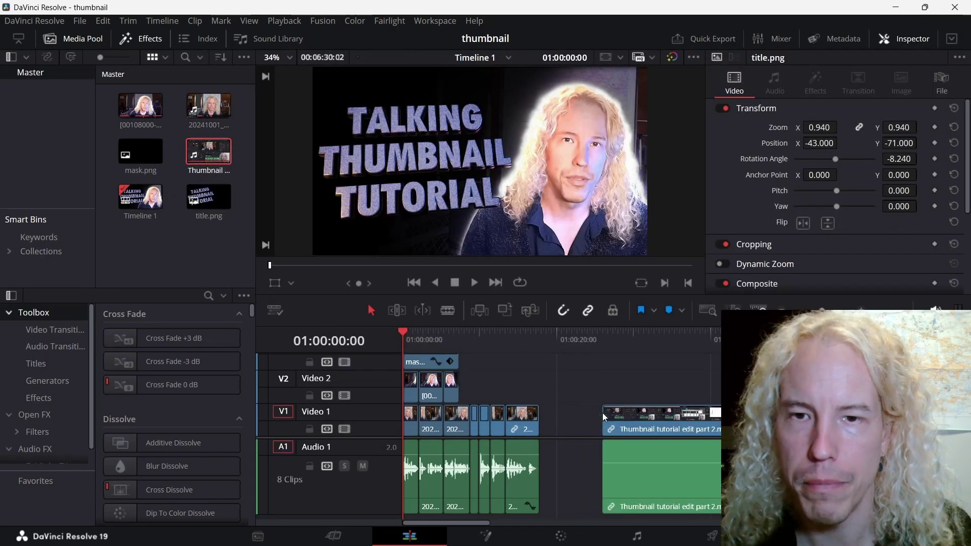
{"action": "right_click", "coordinate": [656, 461]}
{"action": "left_click", "coordinate": [698, 308]}
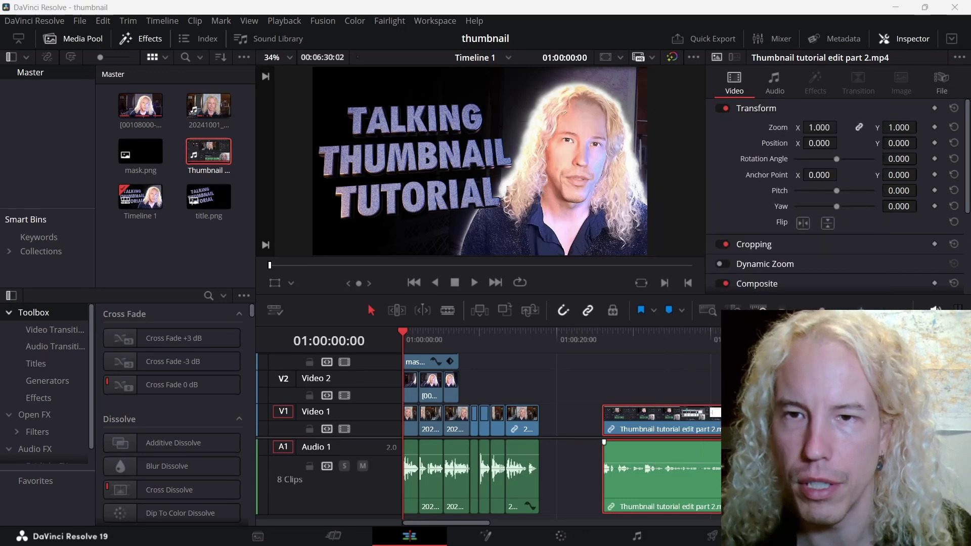
{"action": "key", "text": "Return"}
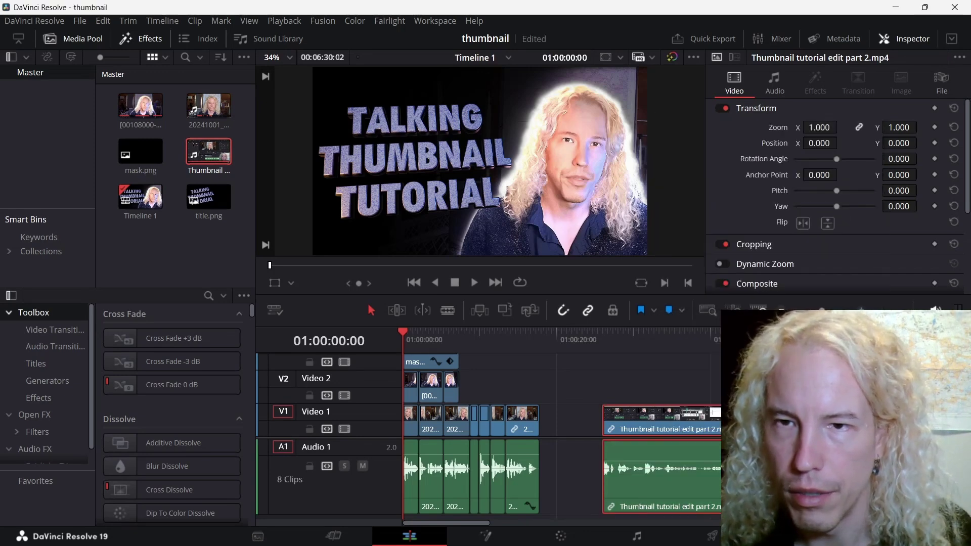
- Move the playhead back and forth through the new clip to check it
{"action": "scroll", "coordinate": [514, 420], "scroll_direction": "down", "scroll_amount": 4}
{"action": "left_click", "coordinate": [531, 347]}
{"action": "left_click", "coordinate": [533, 347]}
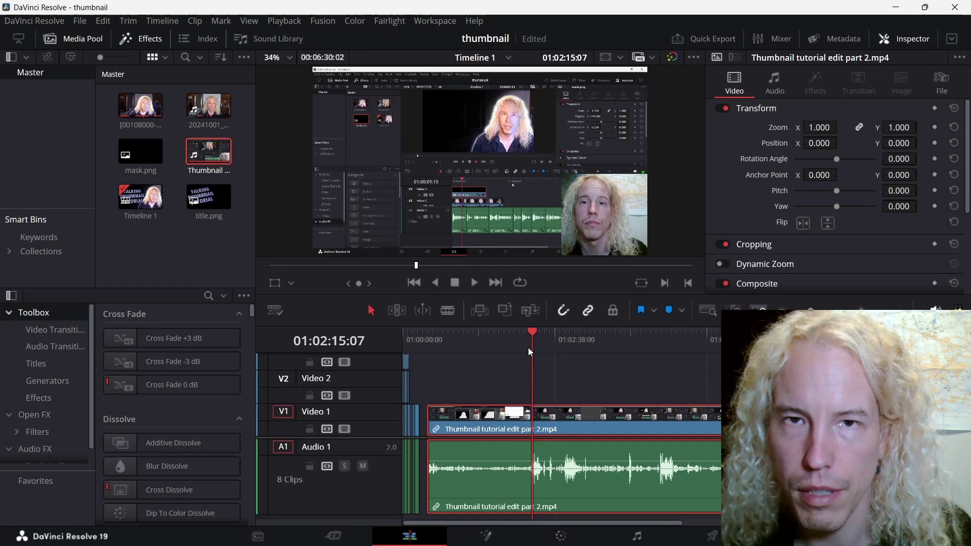
{"action": "scroll", "coordinate": [681, 357], "scroll_direction": "up", "scroll_amount": 3}
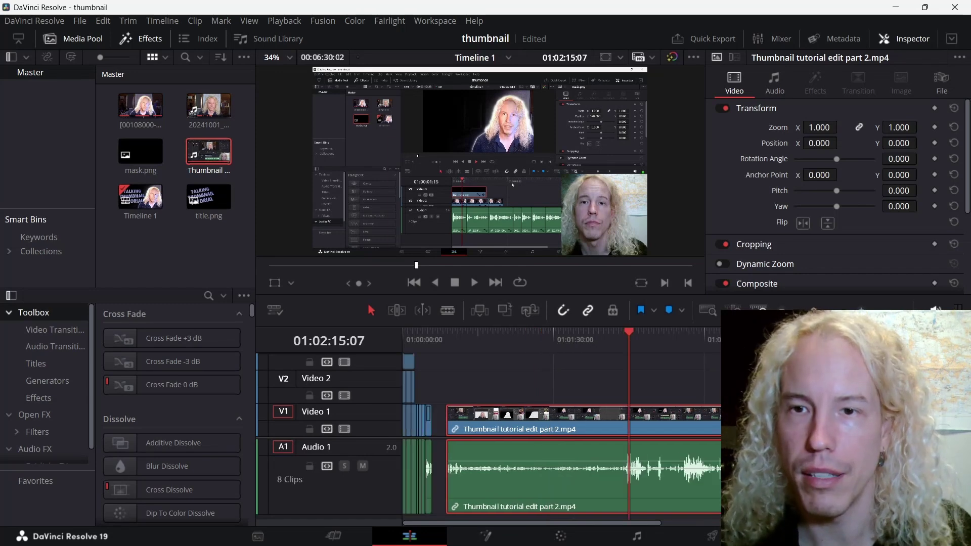
{"action": "left_click", "coordinate": [677, 336]}
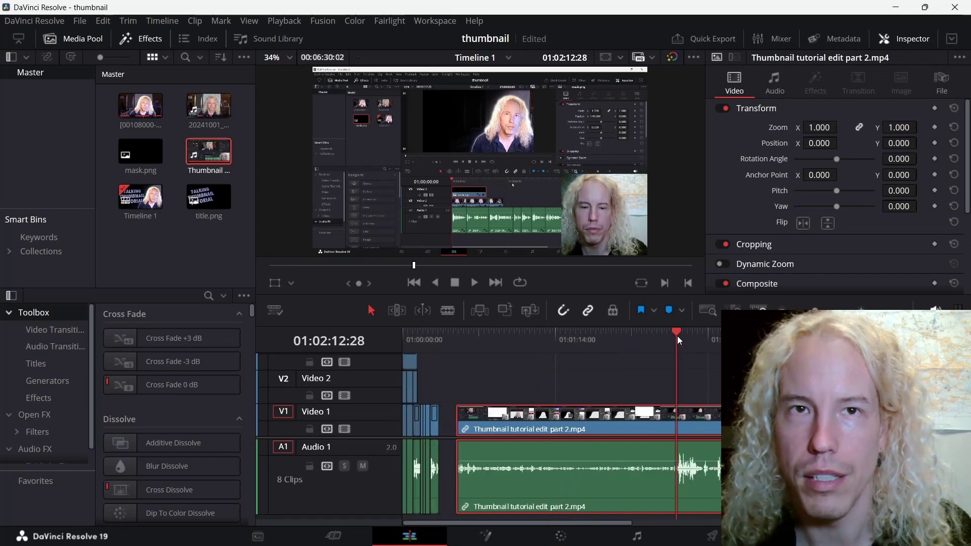
{"action": "left_click", "coordinate": [460, 341]}
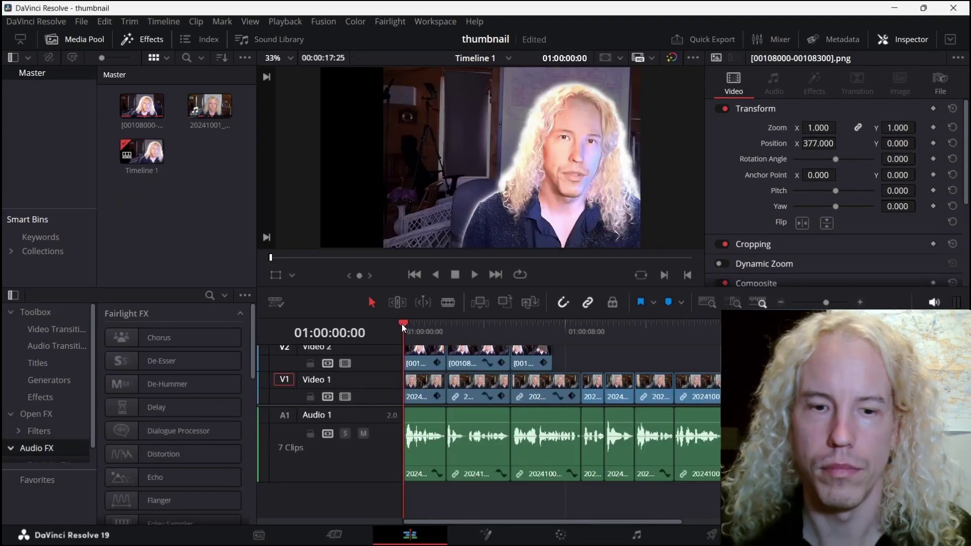
- Open the thumbnail in Photopea, fill its background black, and clear the person to transparency
{"action": "key", "text": "alt+Tab"}
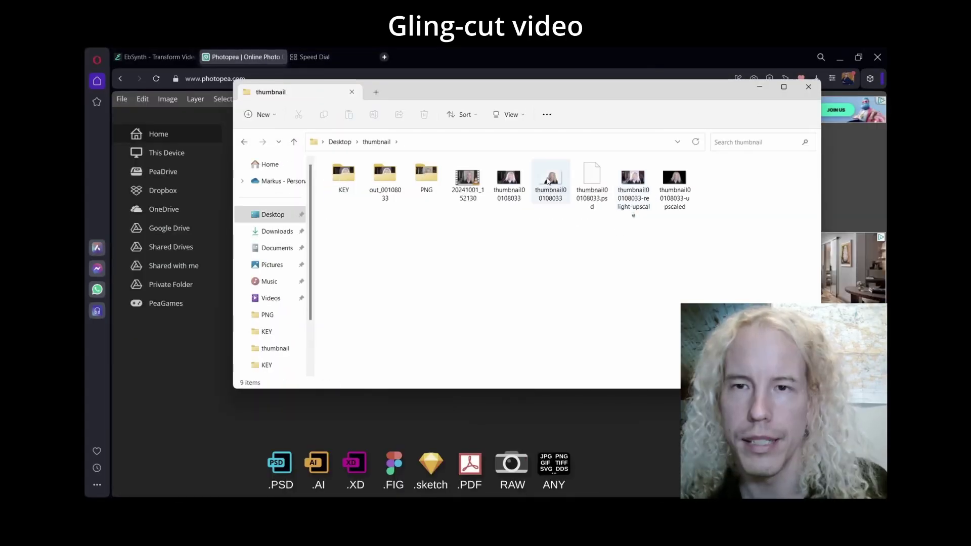
{"action": "left_click_drag", "start_coordinate": [556, 183], "coordinate": [354, 419]}
{"action": "left_click", "coordinate": [605, 283], "text": "ctrl"}
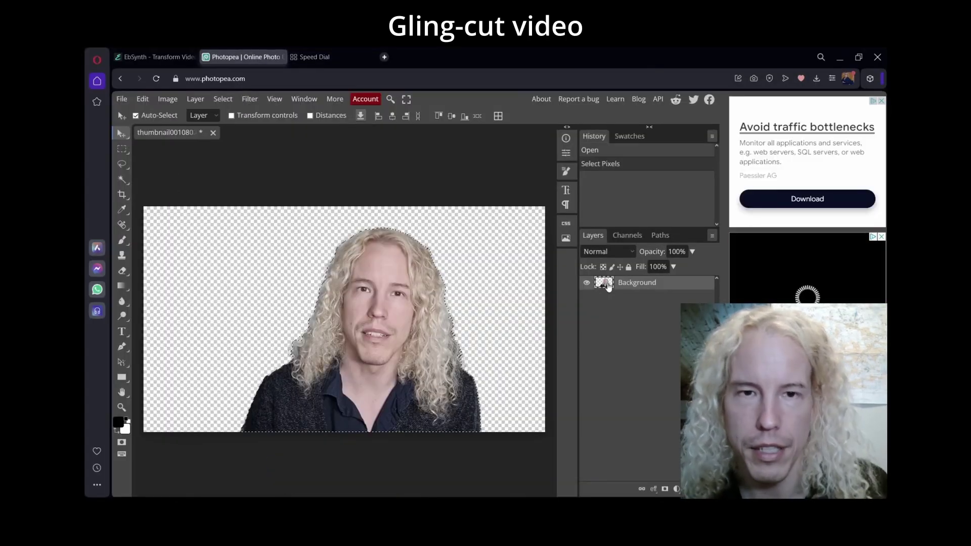
{"action": "key", "text": "ctrl+shift+i"}
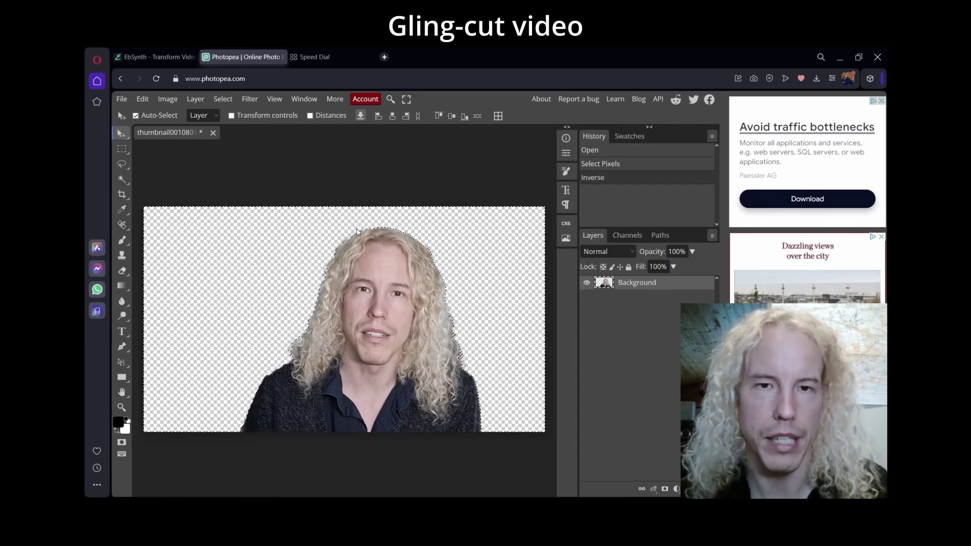
{"action": "key", "text": "alt+BackSpace"}
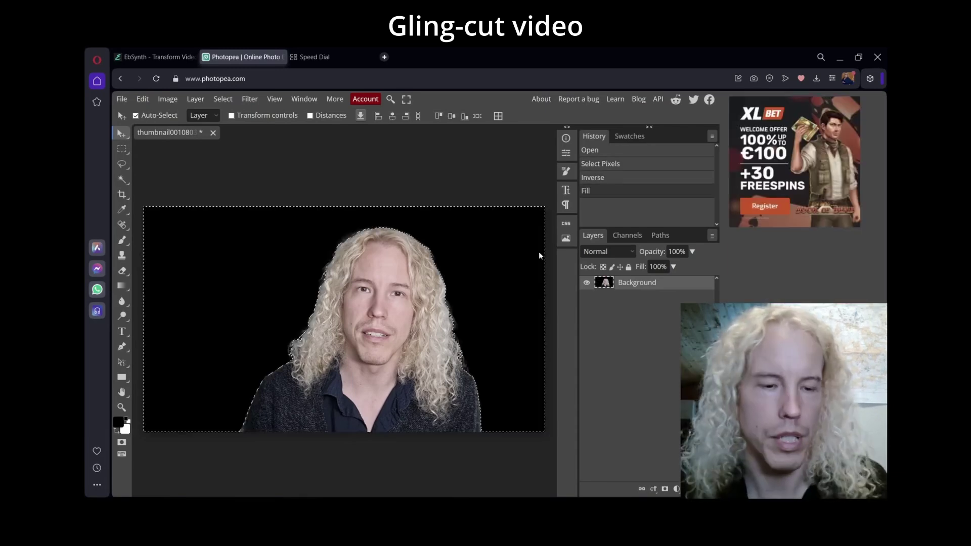
{"action": "key", "text": "ctrl+shift+i"}
{"action": "key", "text": "Delete"}
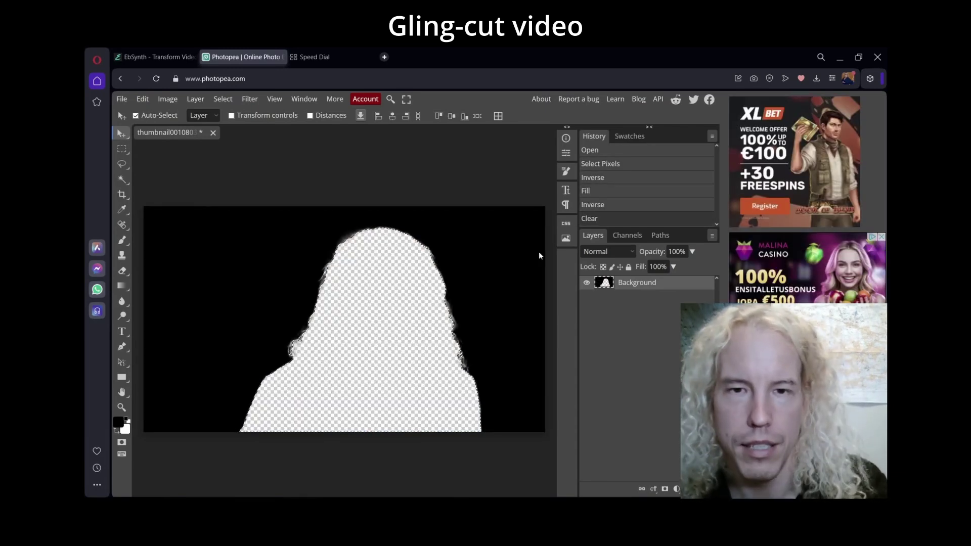
{"action": "key", "text": "ctrl+d"}
- Scale the mask up to about 106.7% and bring up the eraser brush settings
{"action": "key", "text": "ctrl+t"}
{"action": "left_click_drag", "start_coordinate": [545, 207], "coordinate": [560, 200]}
{"action": "key", "text": "Return"}
{"action": "key", "text": "e"}
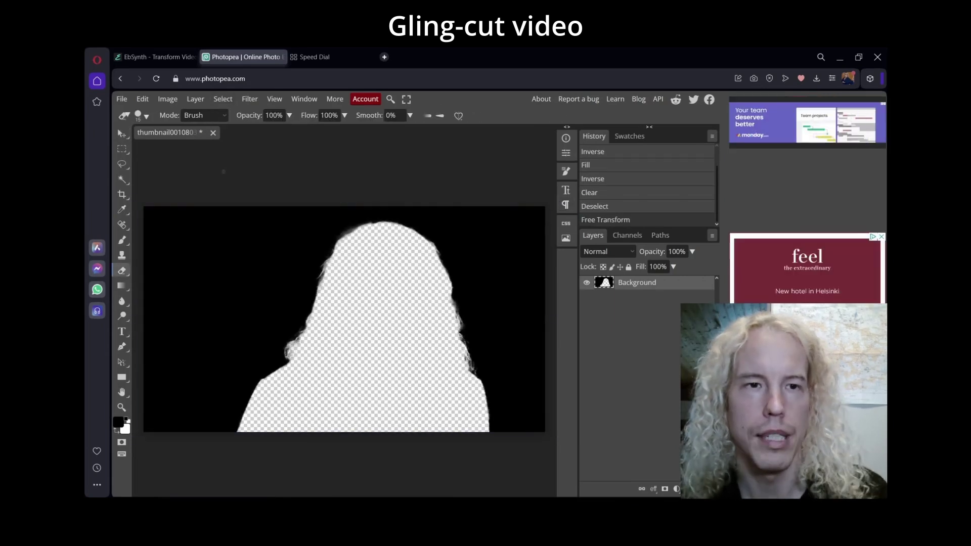
{"action": "right_click", "coordinate": [380, 279]}
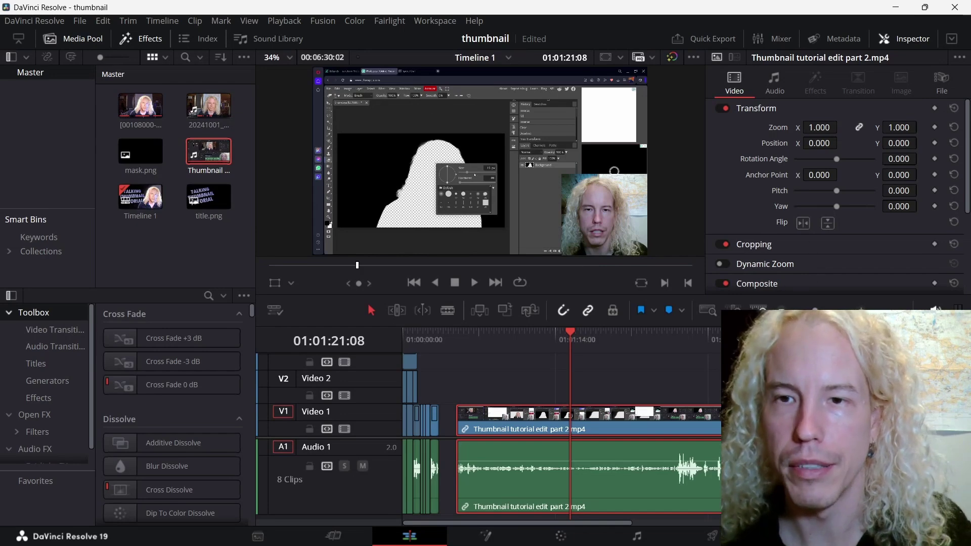
{"action": "key", "text": "ctrl+minus"}
{"action": "left_click", "coordinate": [499, 351]}
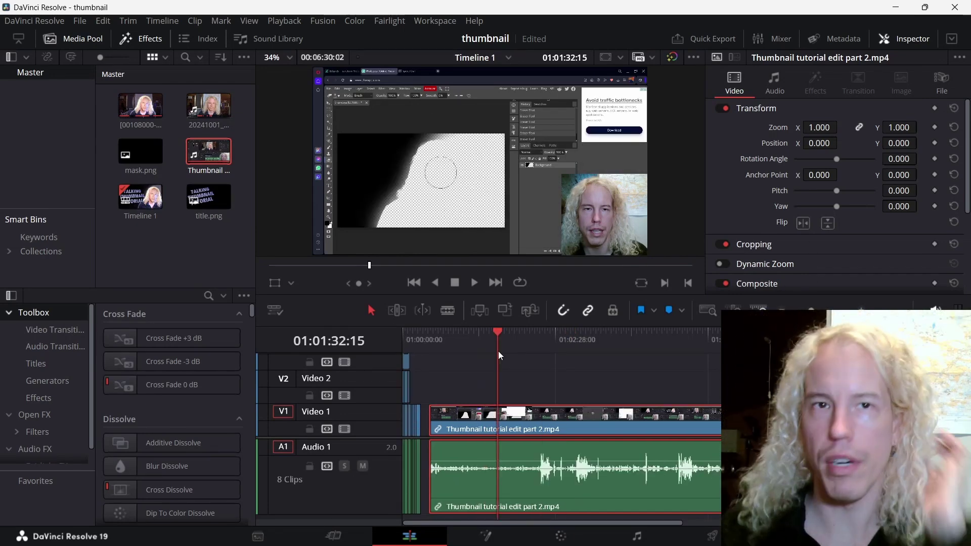
{"action": "left_click_drag", "start_coordinate": [511, 347], "coordinate": [736, 342]}
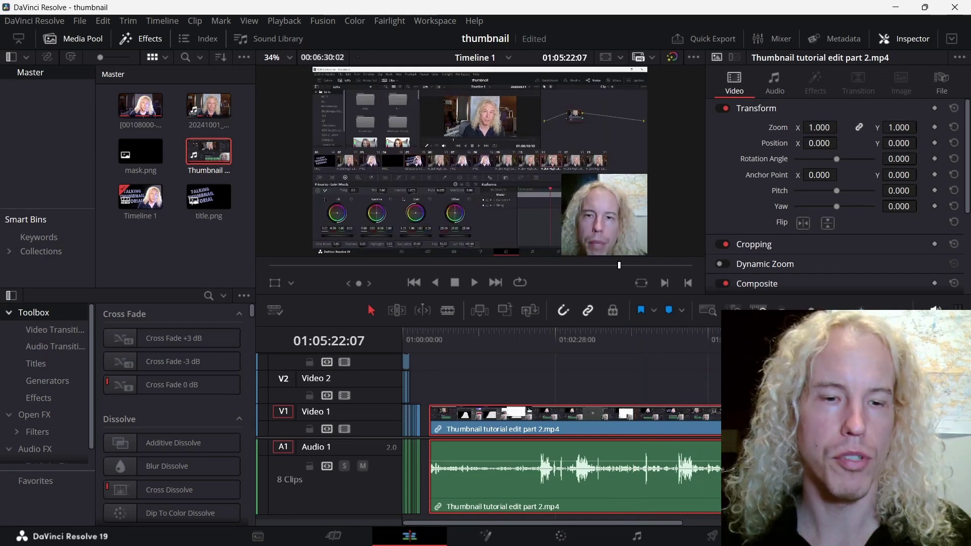